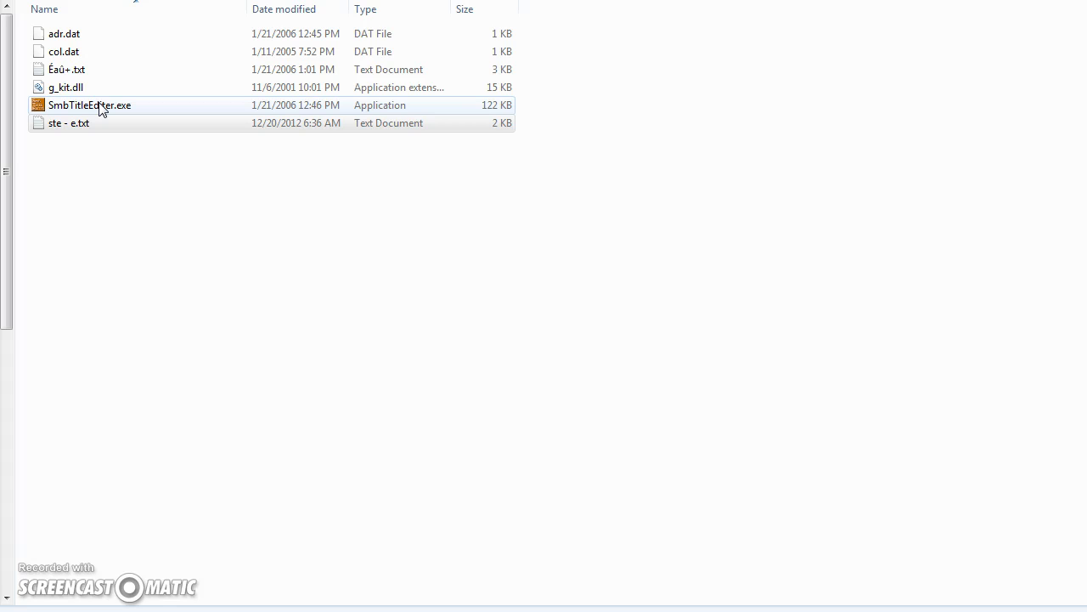
Step: Launch SmbTitleEditer.exe and load the laura.nes ROM from the TLP folder, with the editor window fully in view
double_click(100, 107)
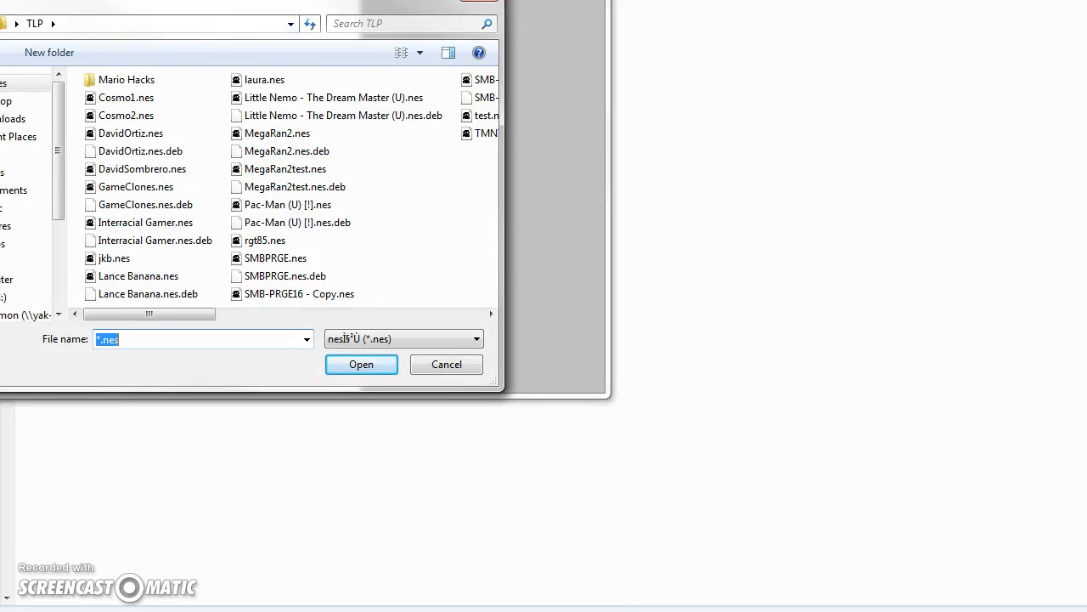
left_click(444, 365)
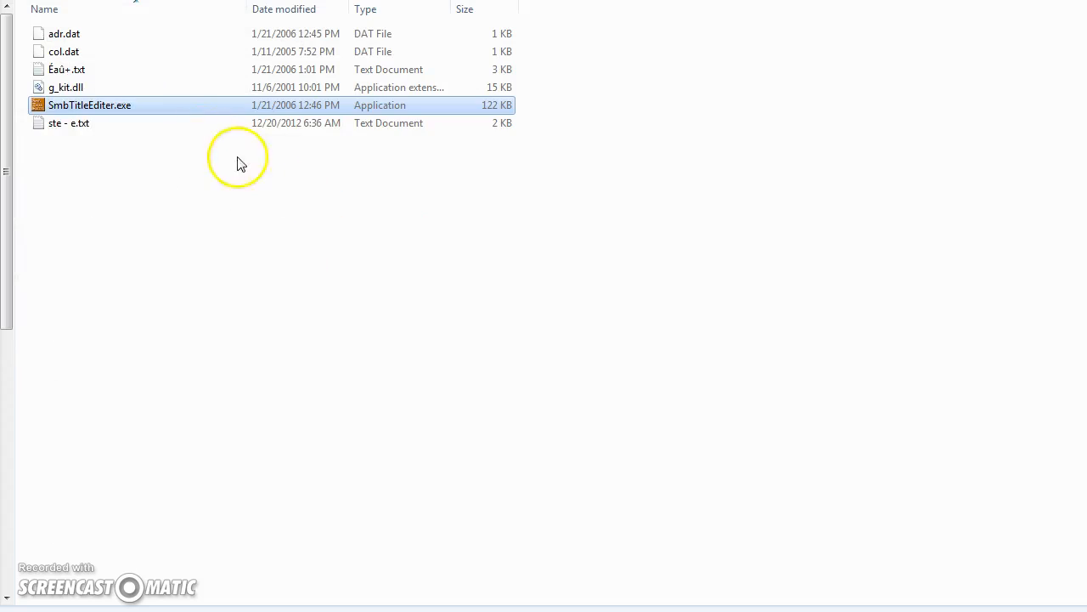
double_click(99, 108)
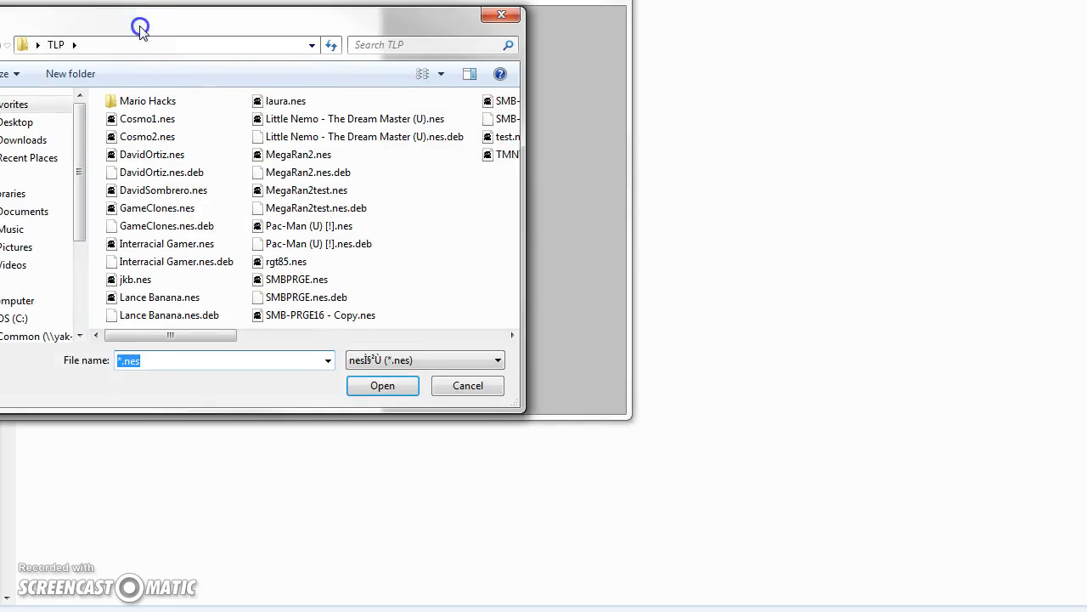
left_click_drag(140, 28, 210, 56)
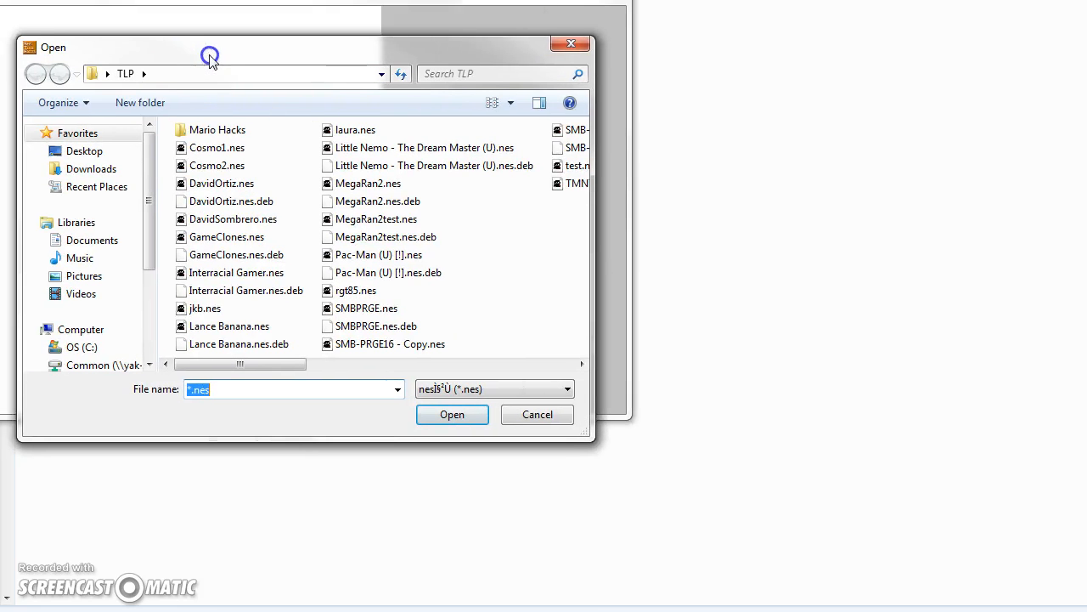
left_click(407, 365)
left_click(408, 365)
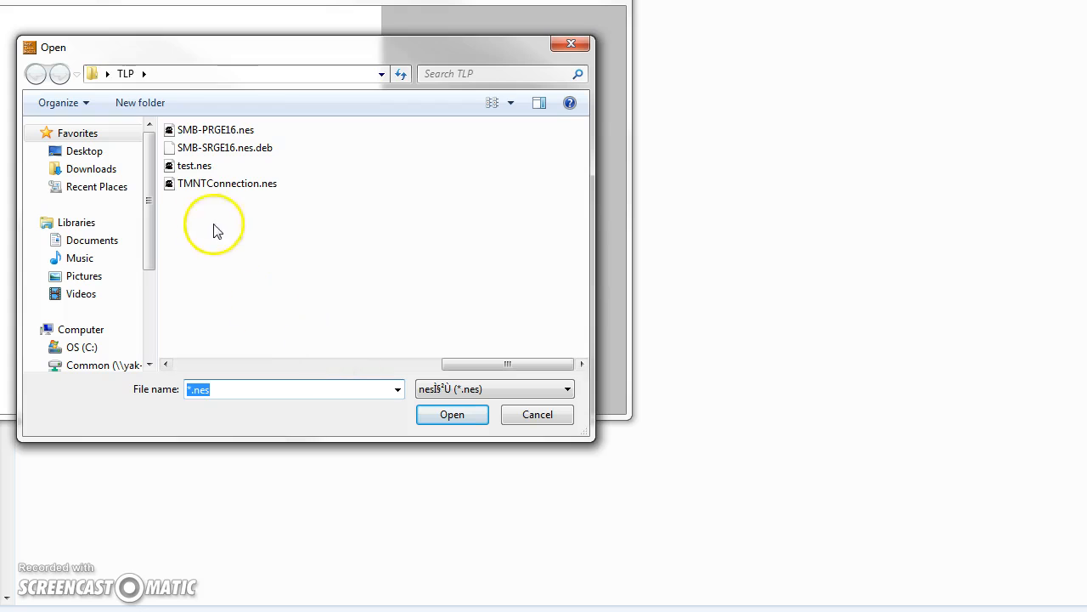
double_click(339, 369)
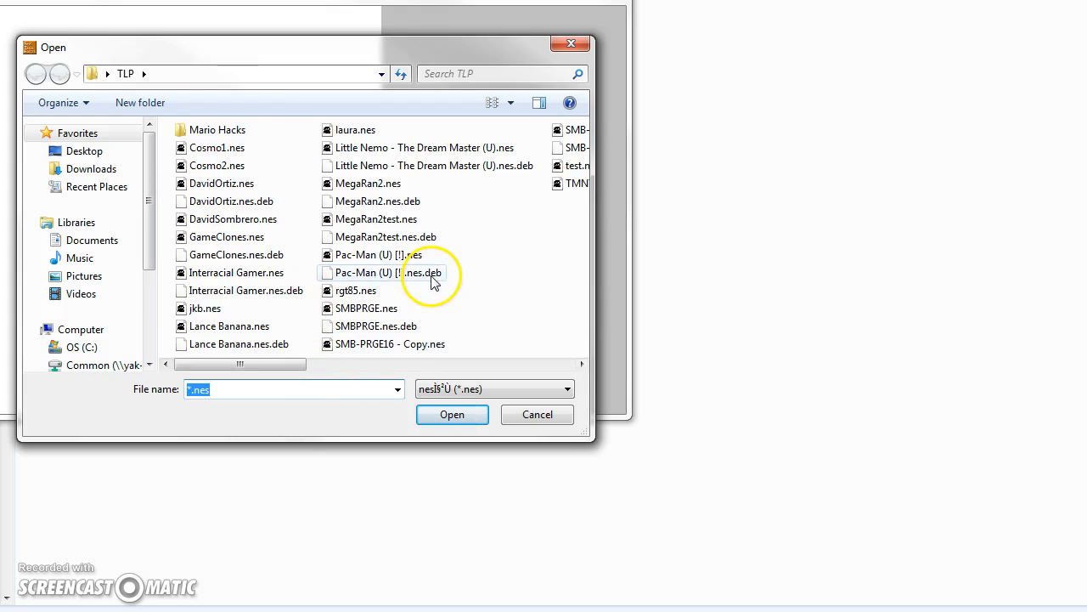
left_click(355, 130)
left_click(450, 413)
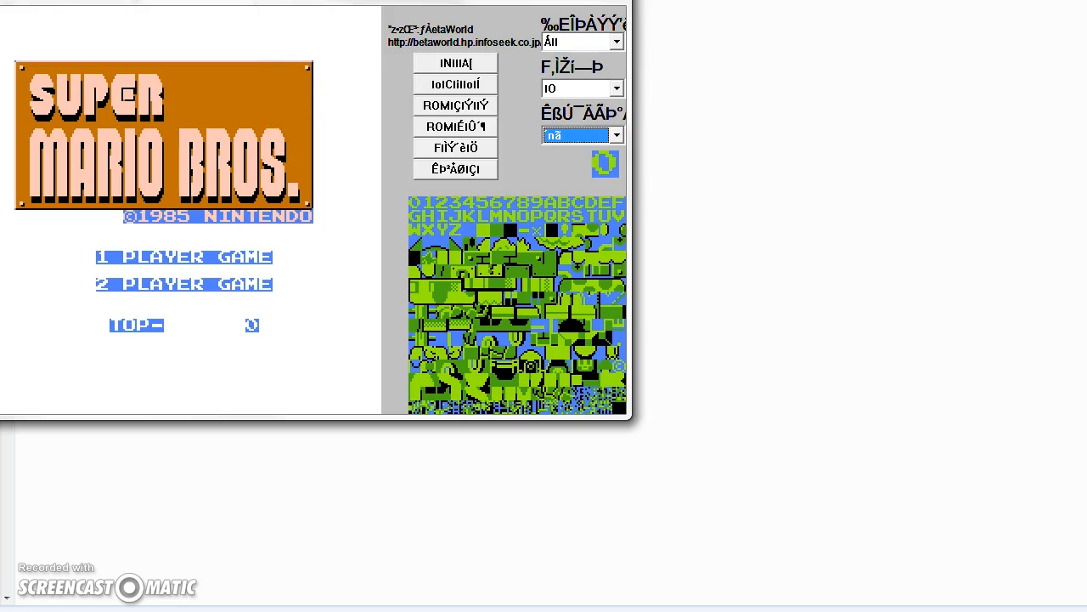
left_click_drag(275, 1, 395, 53)
left_click(391, 158)
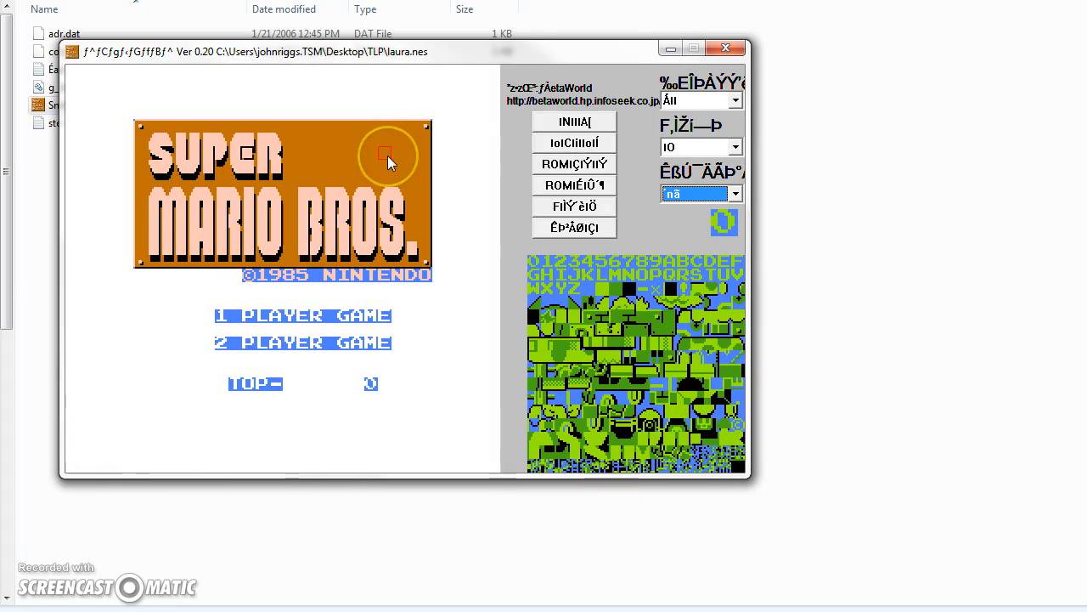
left_click(630, 362)
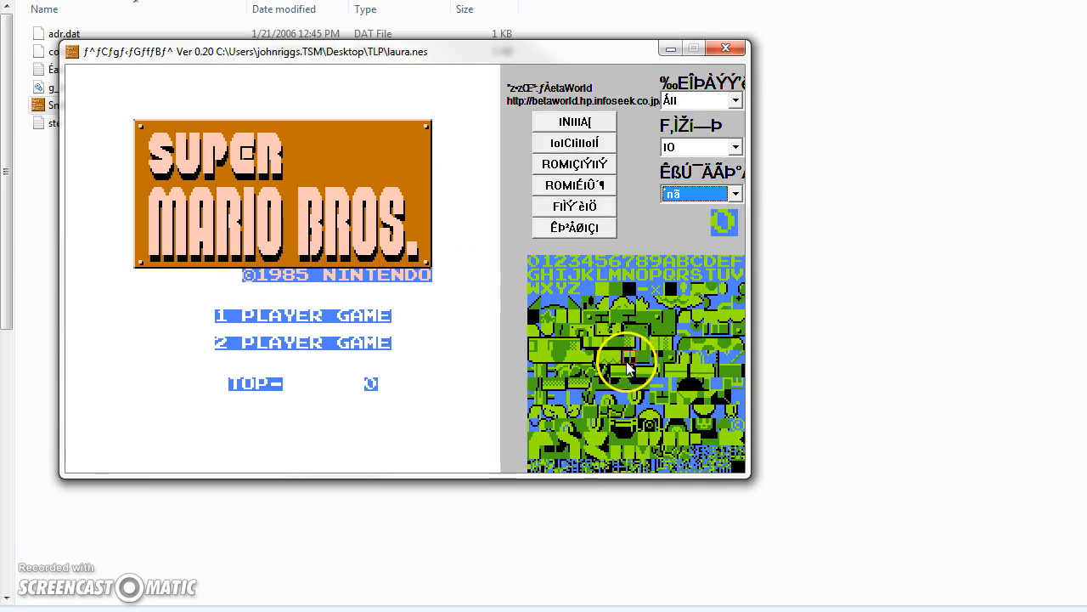
left_click(249, 195)
left_click(328, 295)
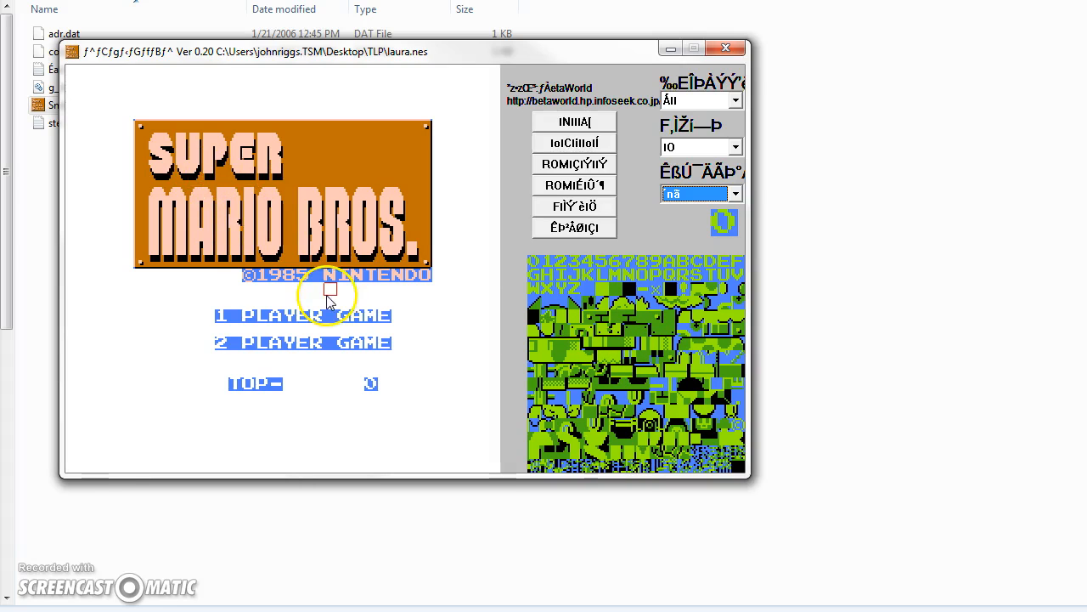
left_click(196, 253)
left_click(238, 171)
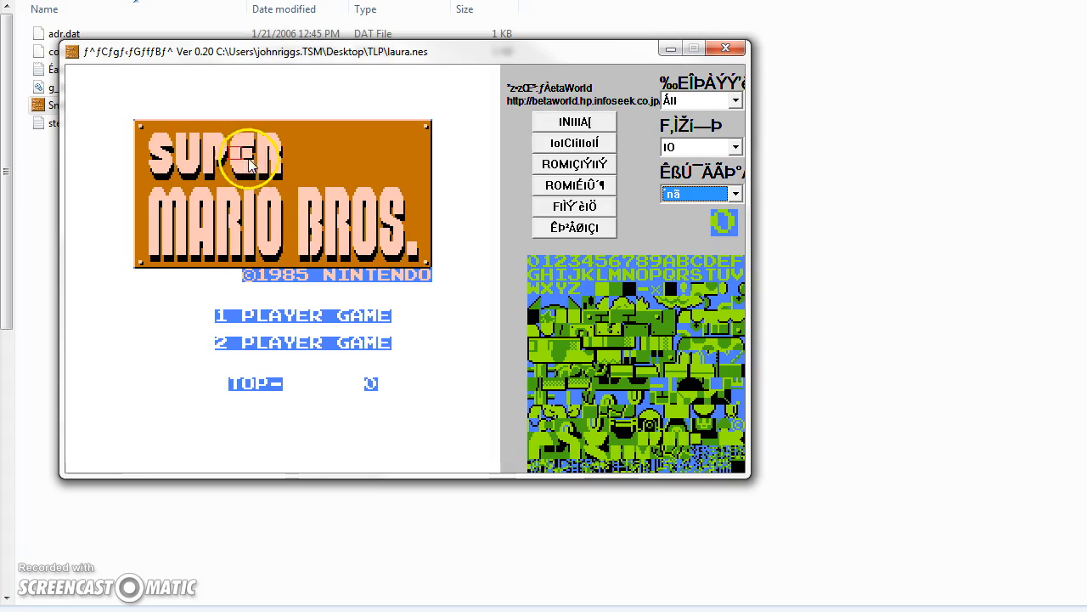
left_click(195, 170)
left_click(144, 179)
Step: Erase one tile on the sign's edge beside SUPER, and paint and erase a short test row of rivet tiles above the sign
left_click(136, 173)
left_click(654, 319)
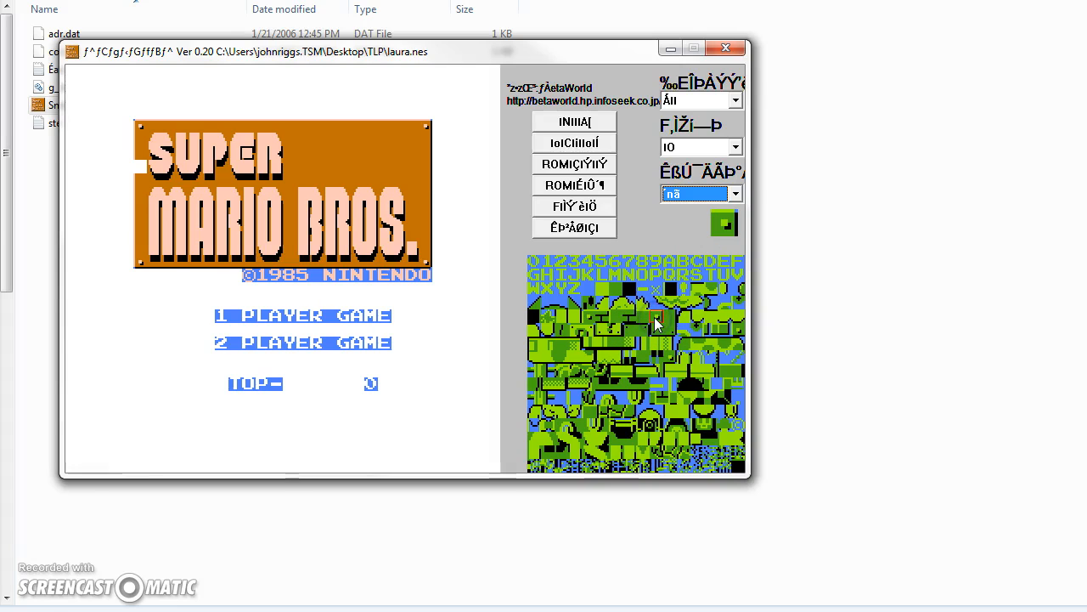
left_click_drag(726, 234, 392, 91)
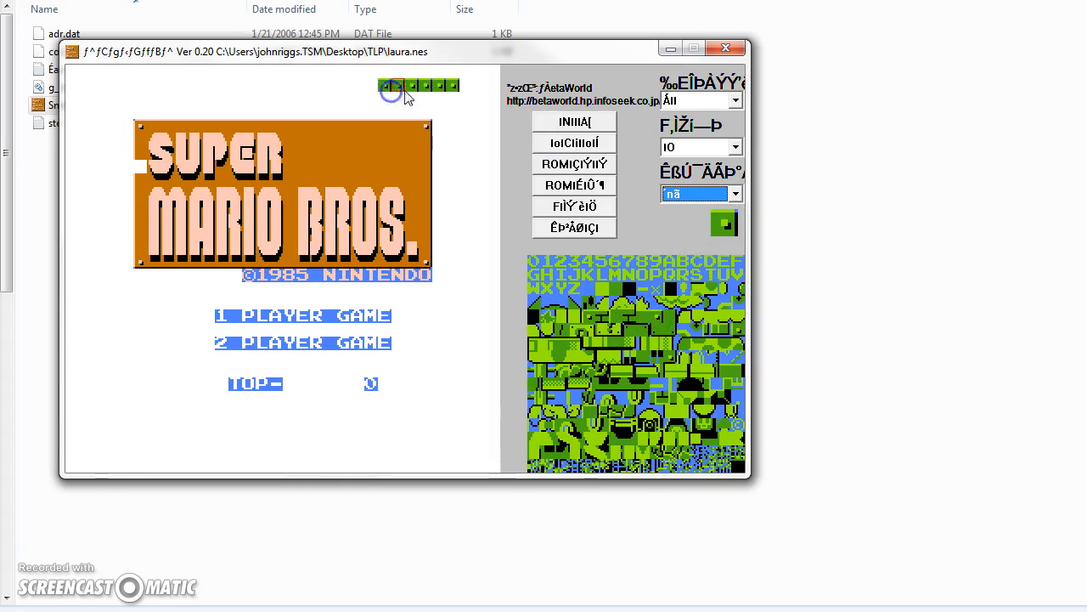
left_click(383, 90)
left_click_drag(382, 89, 454, 87)
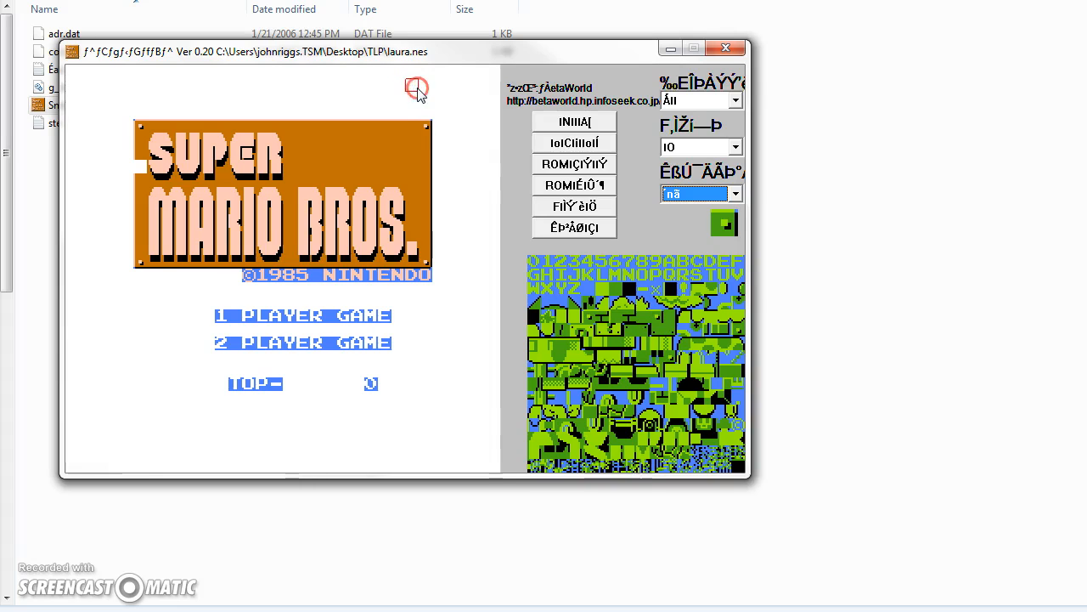
Step: Place riveted corner tiles at both ends of the sign, in the row directly above MARIO BROS
left_click(575, 302)
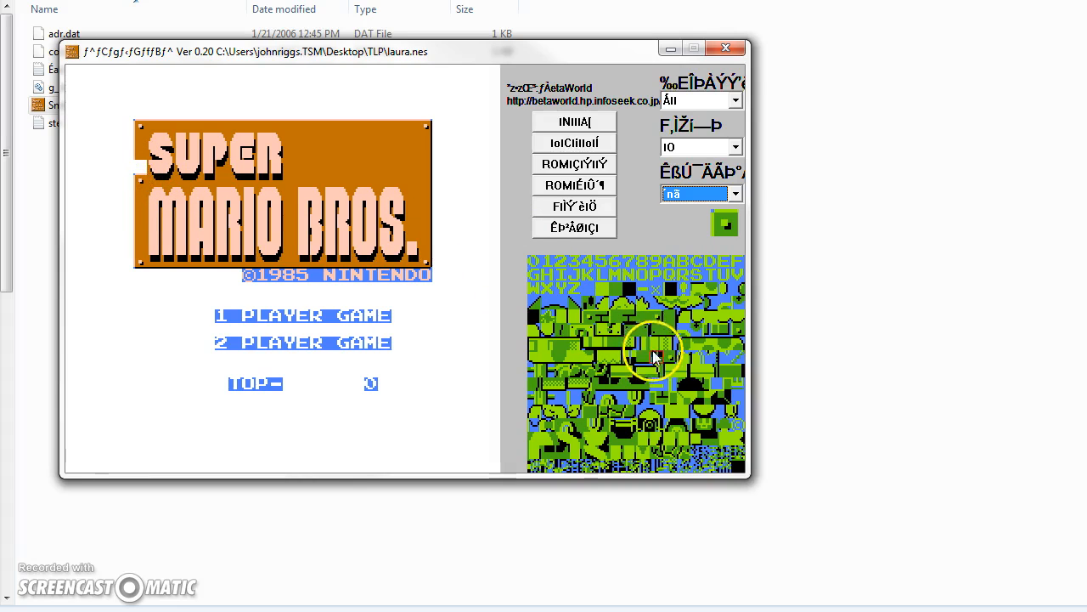
left_click(654, 316)
left_click(427, 177)
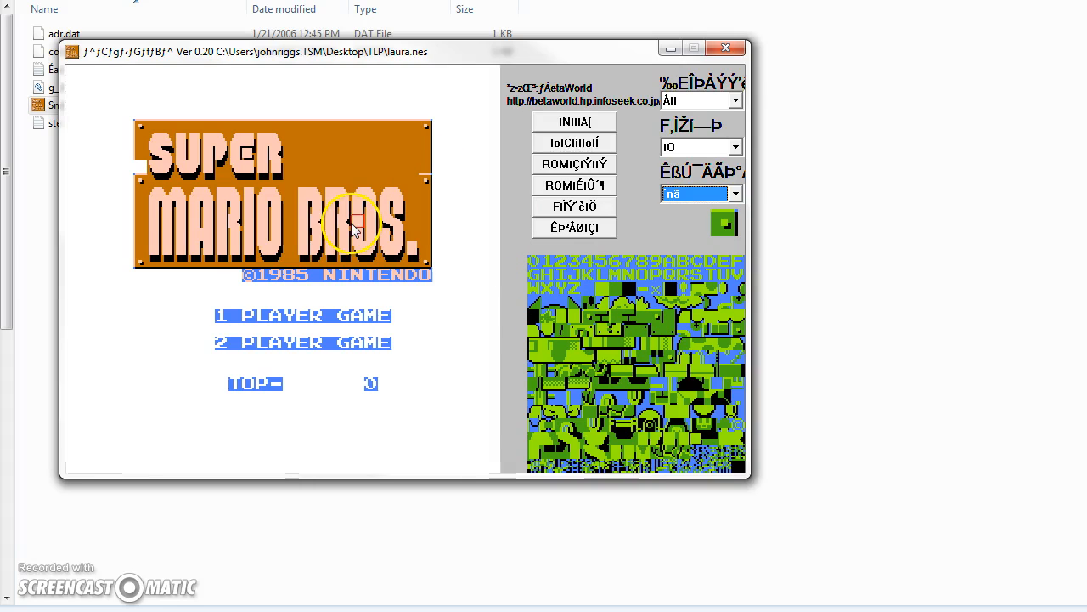
Step: Paint the top border tile between the two new corners and erase the SUPER section of the sign above it
left_click(651, 315)
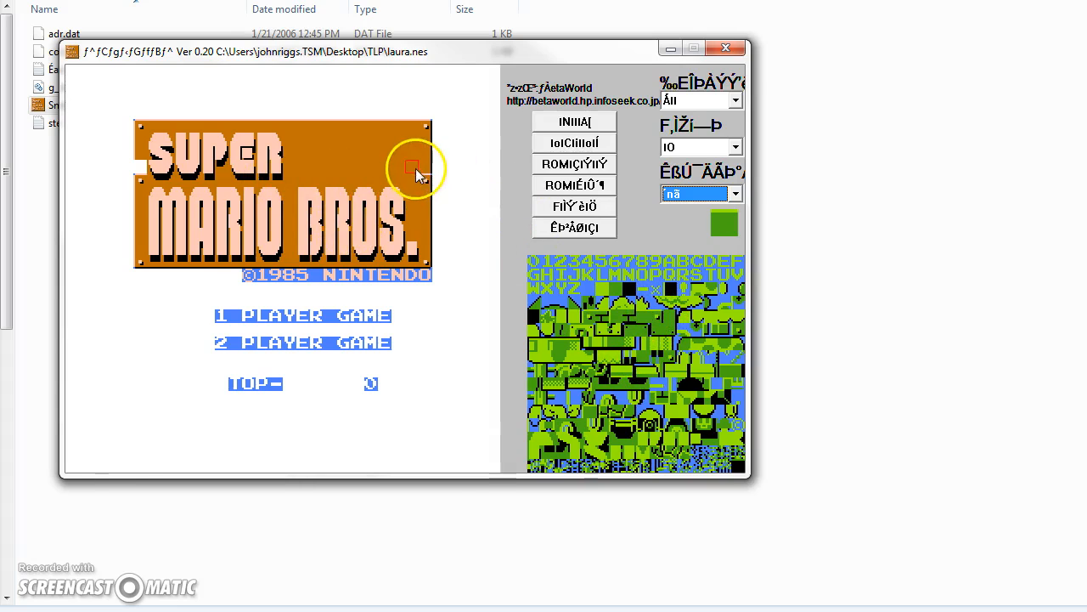
left_click_drag(415, 177, 390, 177)
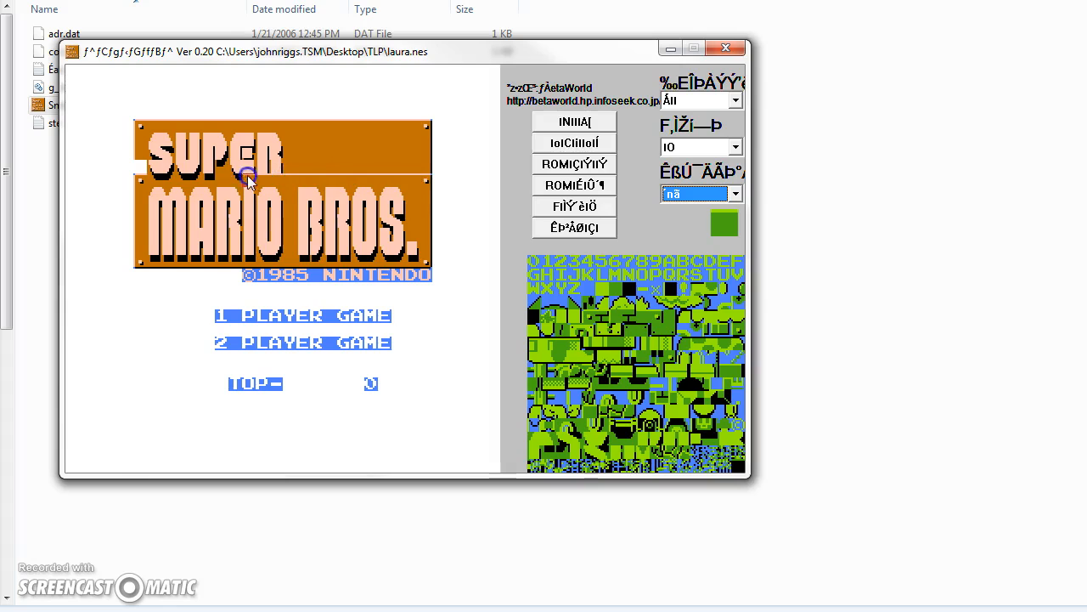
left_click_drag(218, 180, 184, 179)
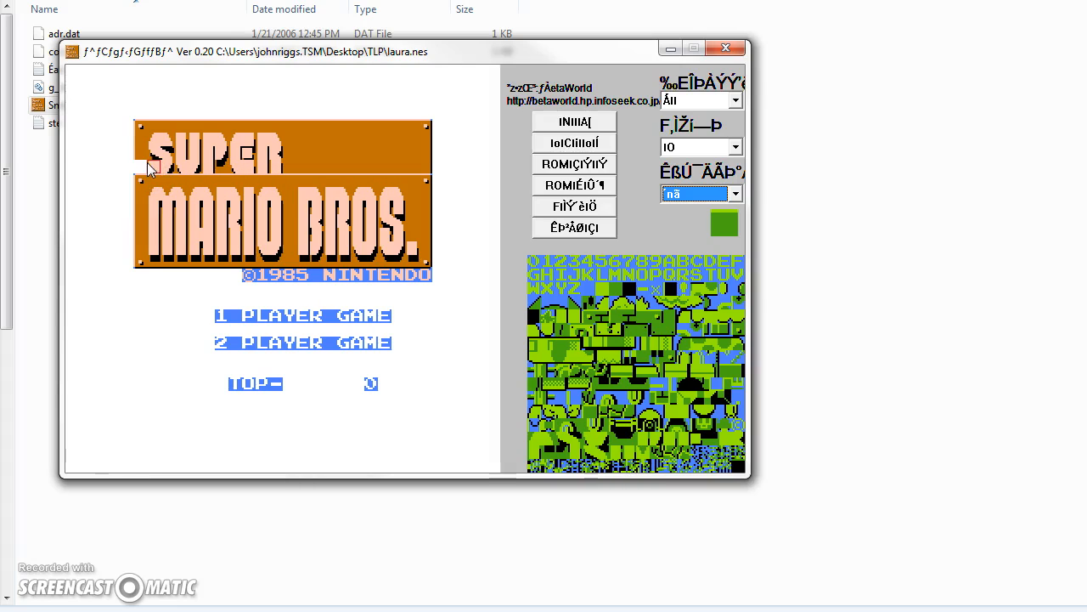
mouse_move(160, 166)
left_mouse_down()
mouse_move(429, 154)
mouse_move(143, 150)
mouse_move(167, 141)
mouse_move(422, 143)
mouse_move(425, 133)
mouse_move(167, 128)
left_mouse_up()
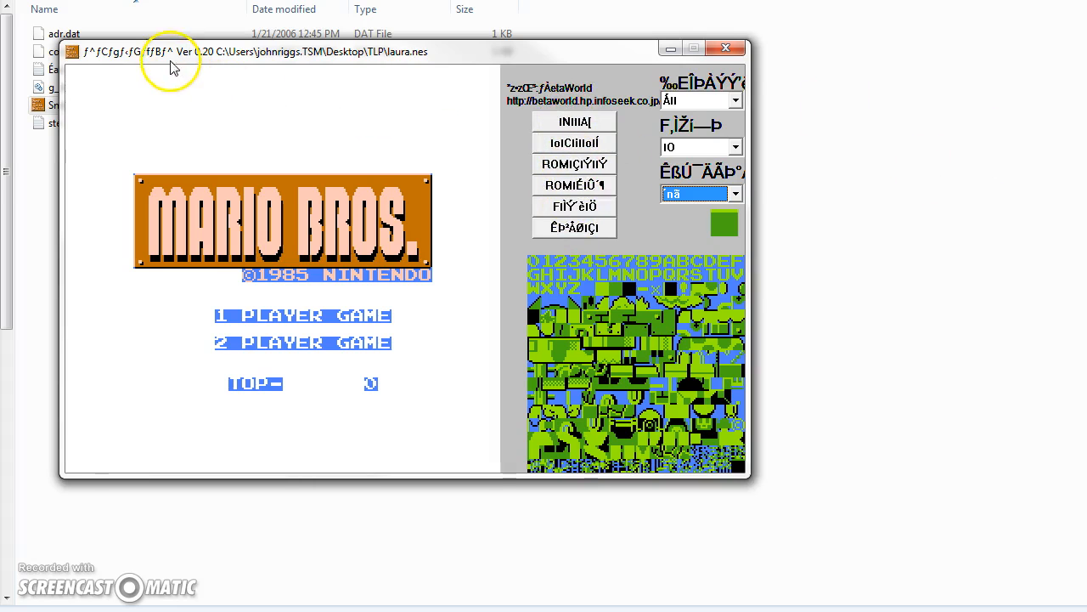
Step: Read the usage notes in ste - e.txt, close them and return to the title editor
double_click(48, 126)
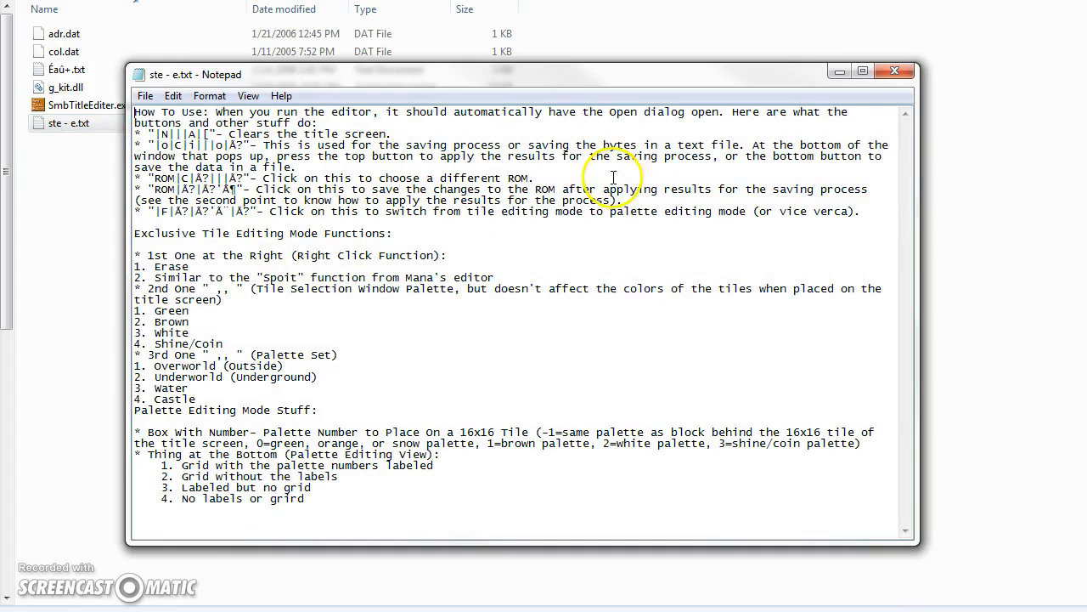
left_click(899, 70)
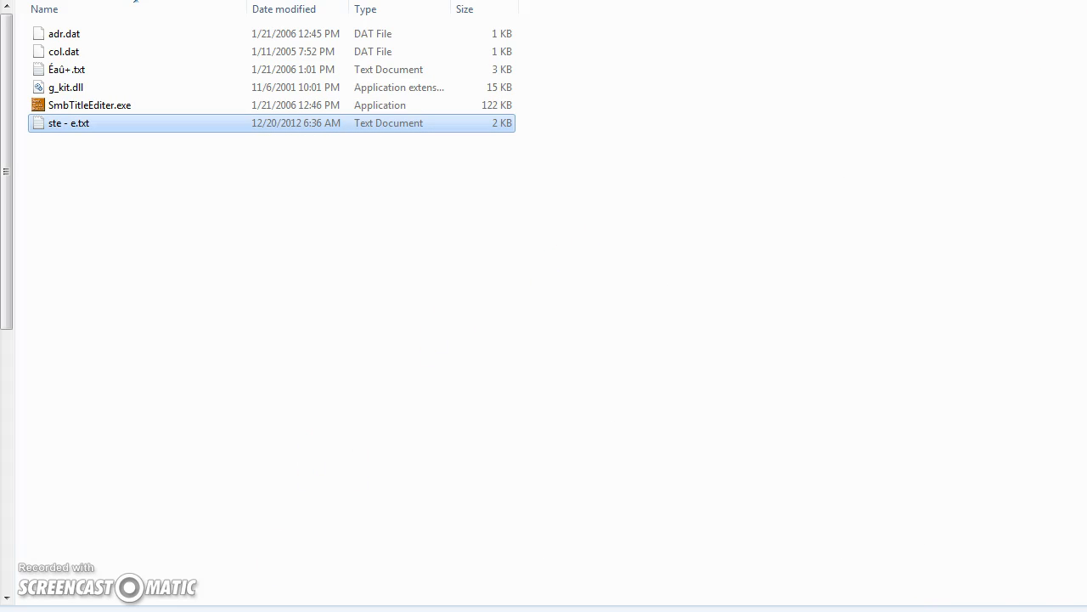
key("alt+Tab")
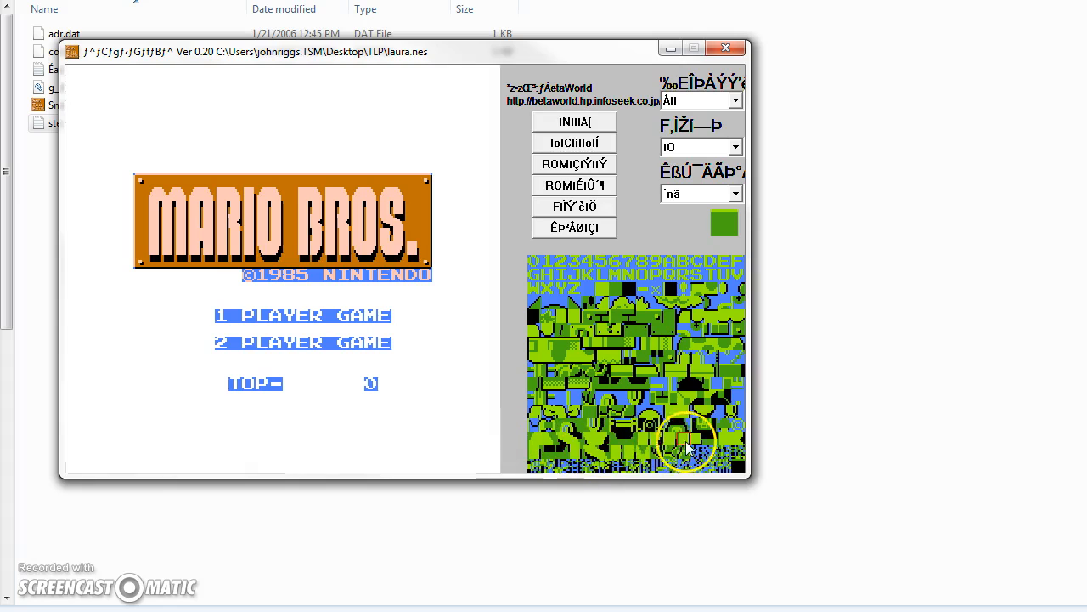
Step: Examine the large-letter tiles in the tile set and compare them with the tiles forming MARIO on the sign
left_click(548, 446)
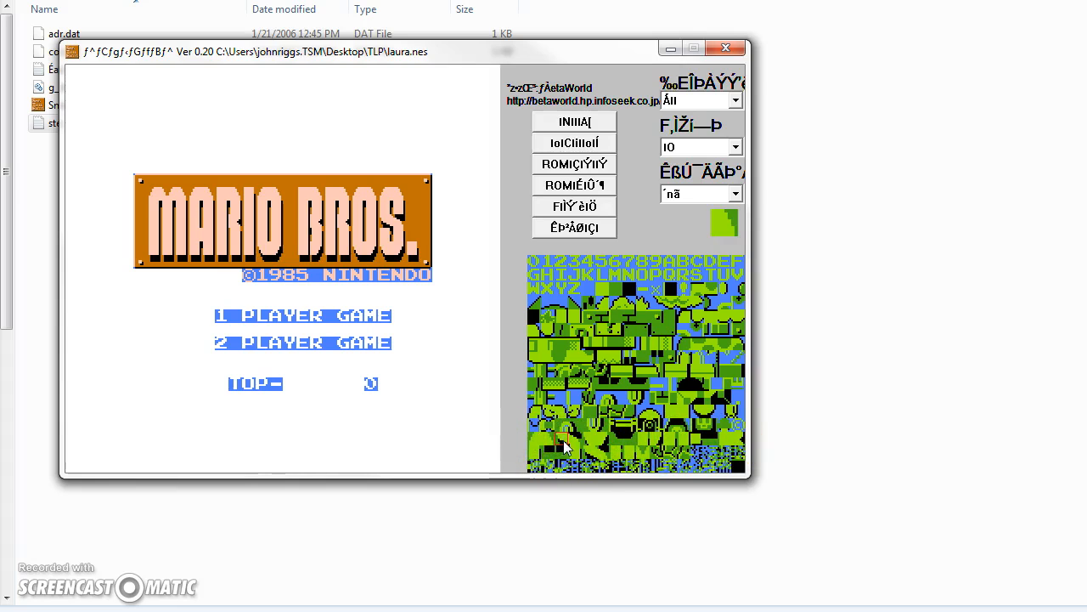
left_click(539, 442)
left_click(599, 443)
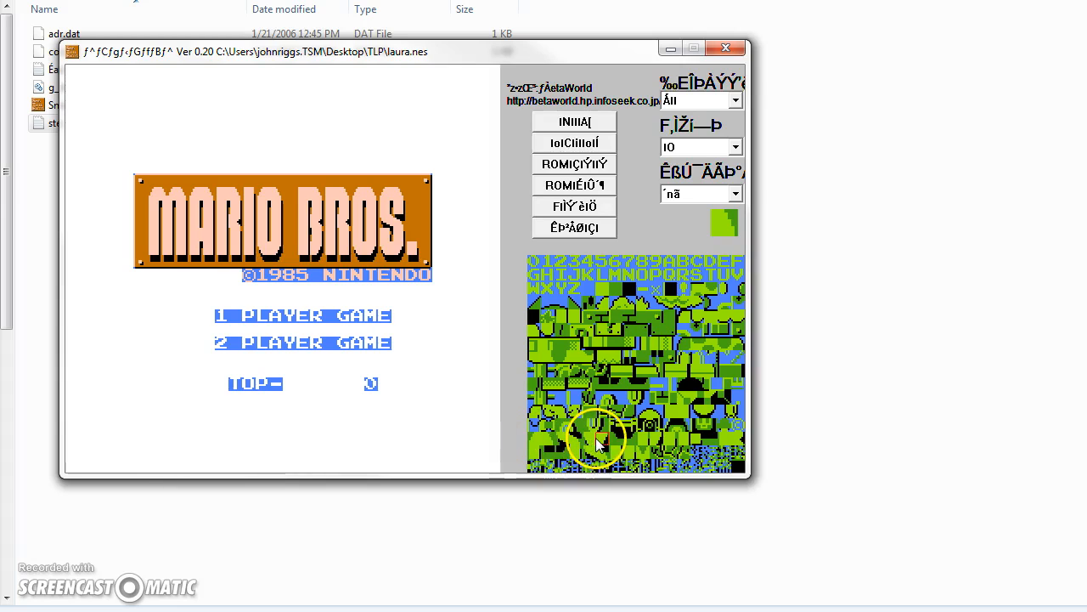
left_click(533, 452)
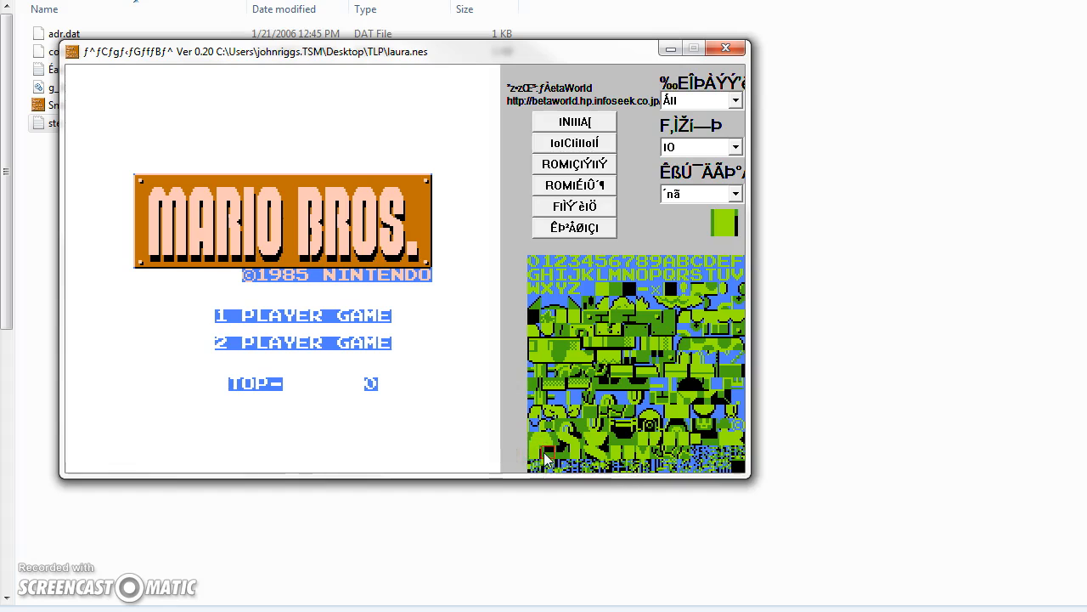
right_click(150, 209)
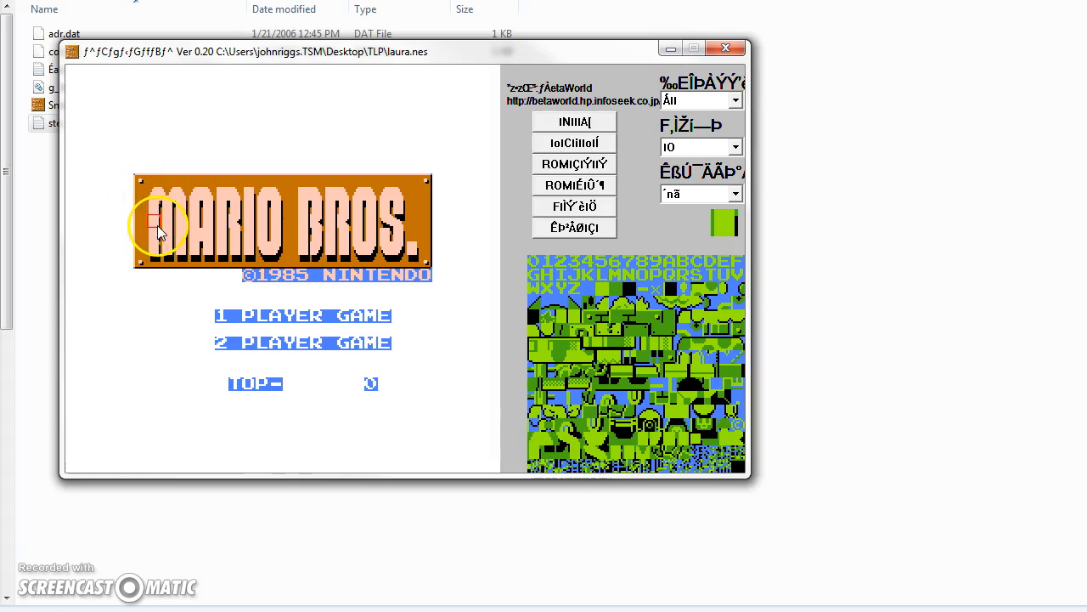
left_click(166, 241)
left_click_drag(165, 240, 246, 223)
Step: Paint the plain sign background tile over the MARIO lettering, leaving its bottom shadow row and BROS. in place
left_click(613, 291)
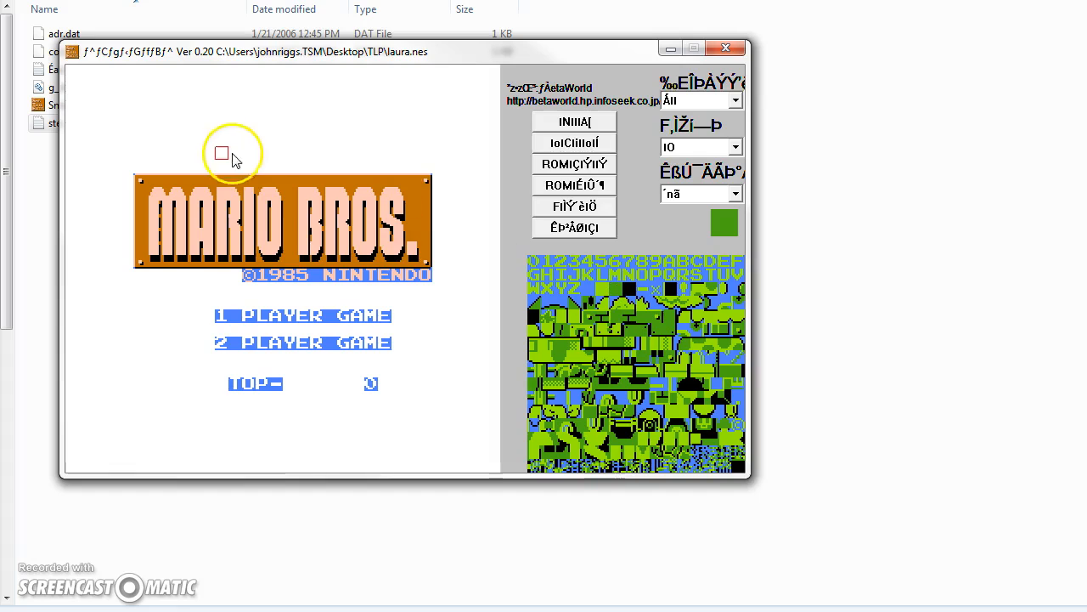
mouse_move(274, 196)
left_mouse_down()
mouse_move(157, 189)
mouse_move(151, 198)
mouse_move(150, 245)
mouse_move(275, 246)
left_mouse_up()
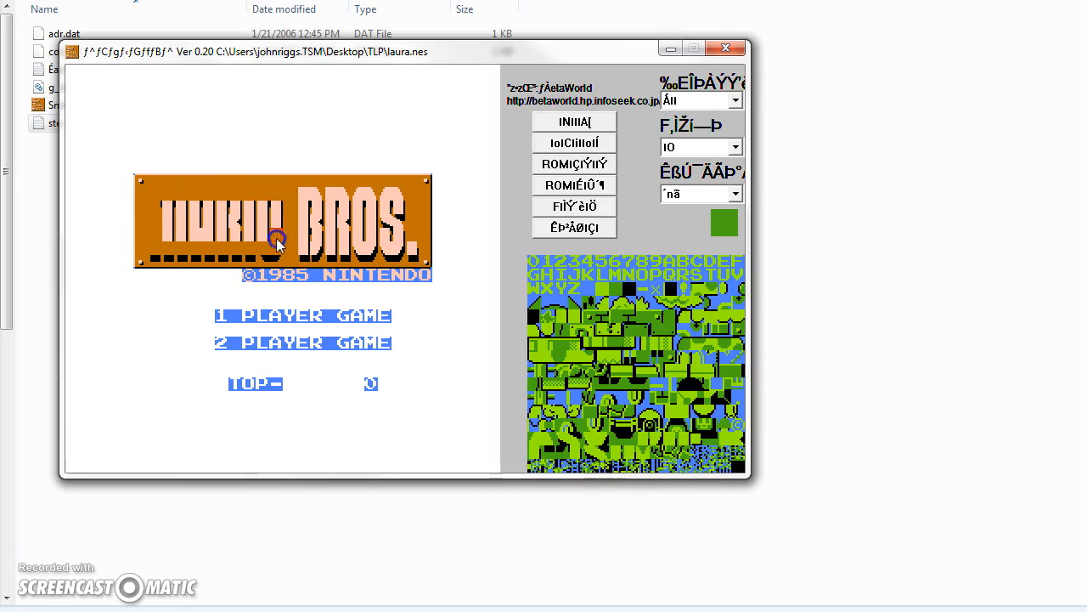
mouse_move(167, 234)
left_mouse_down()
mouse_move(277, 218)
mouse_move(173, 211)
left_mouse_up()
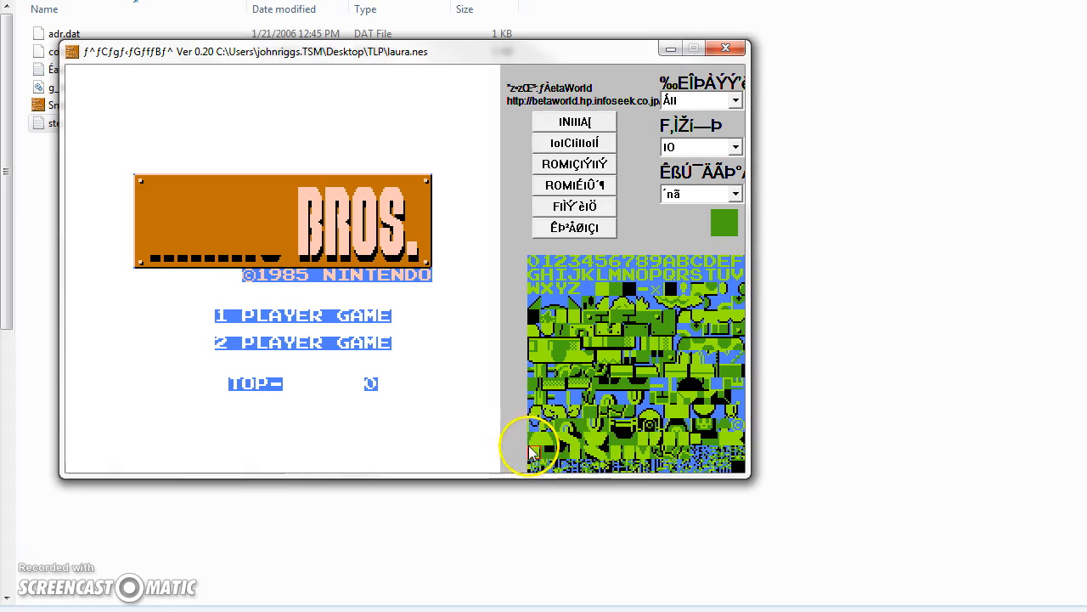
Step: Build a large letter L at the start of the sign's cleared lettering area from stem and foot tiles
mouse_move(160, 224)
left_mouse_down()
mouse_move(156, 212)
mouse_move(159, 253)
left_mouse_up()
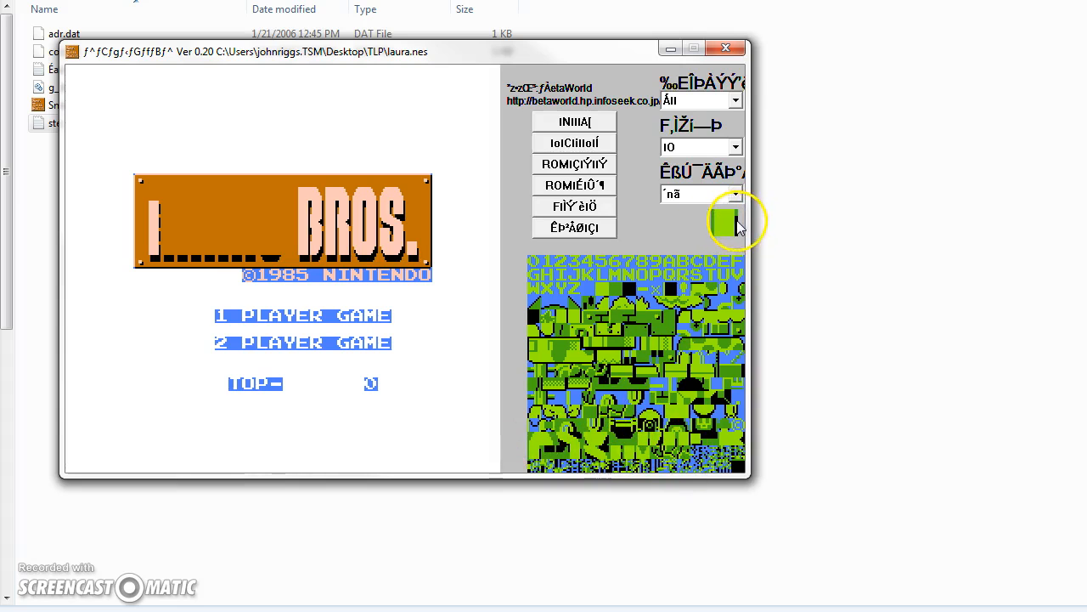
left_click(607, 321)
right_click(156, 228)
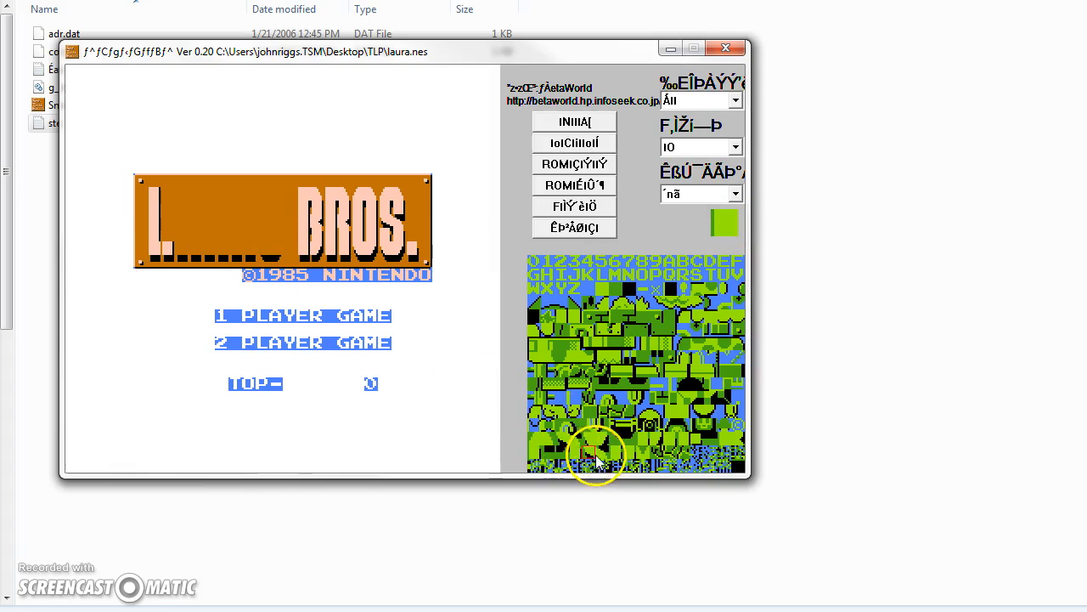
left_click(653, 442)
left_click(675, 439)
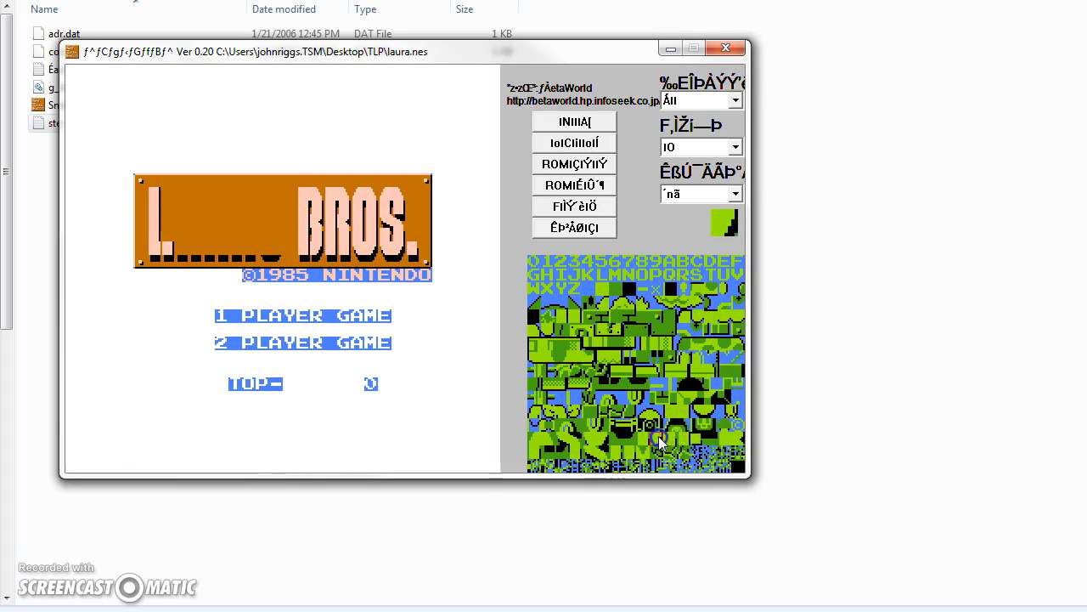
left_click(191, 288)
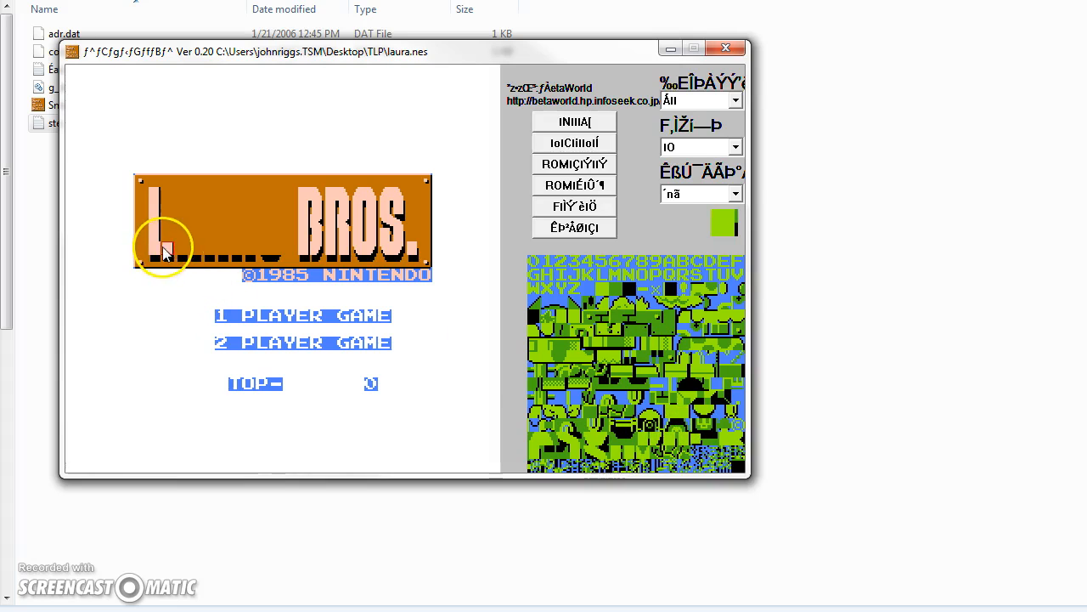
left_click(238, 280)
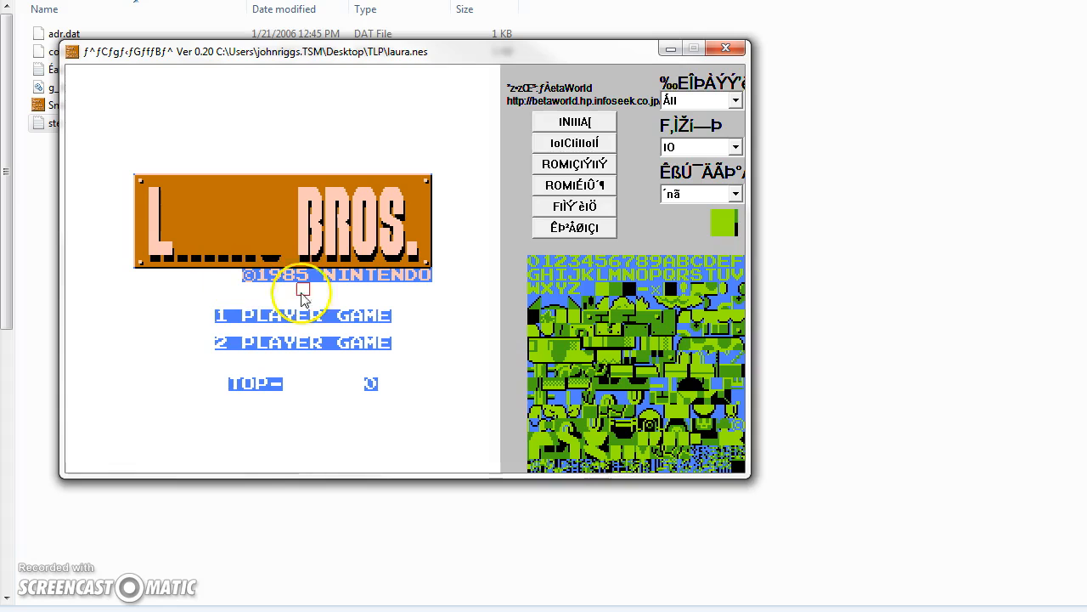
Step: Place the first stem of a large letter A beside the L on the sign using stem tiles
left_click(194, 280)
left_click(186, 236)
left_click(187, 209)
left_click(700, 455)
left_click(685, 435)
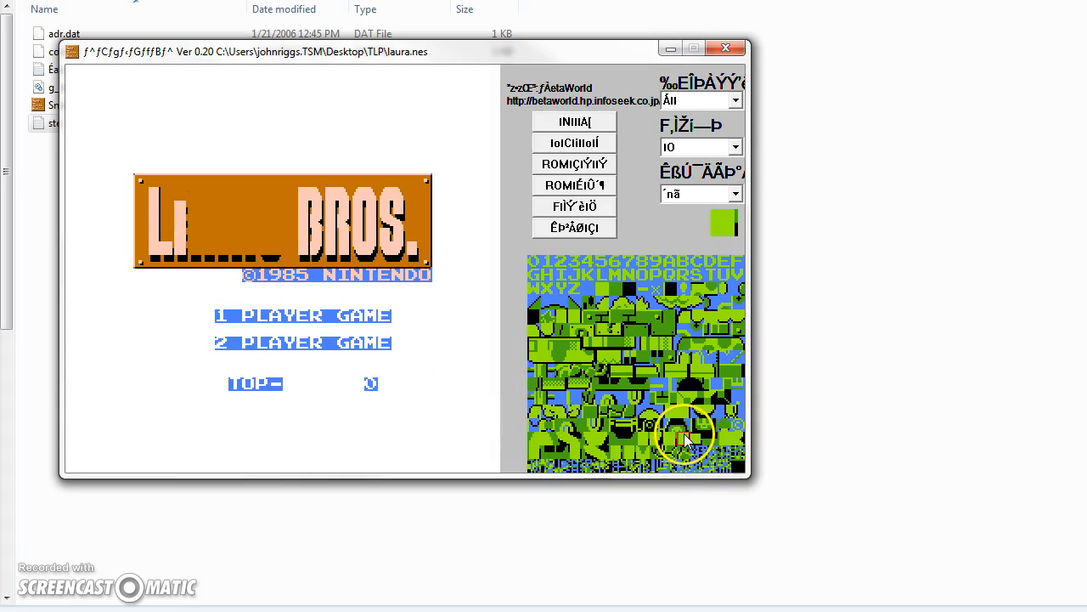
left_click(184, 205)
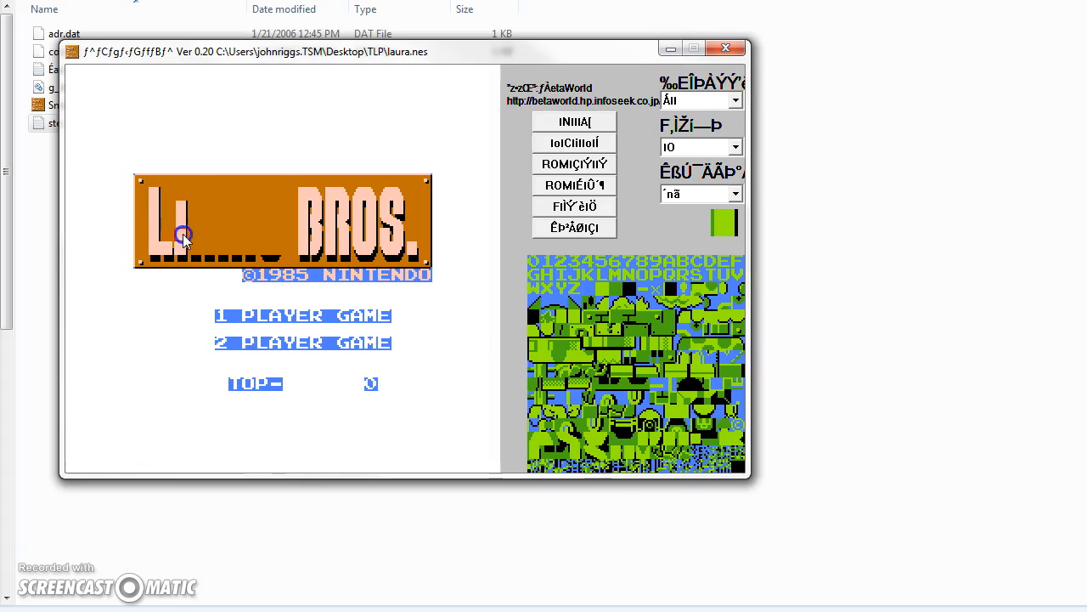
Step: Add the second stem and the rounded top tiles to the first letter A
left_click(626, 376)
left_click(530, 430)
left_click(274, 284)
left_click(192, 201)
left_click(558, 442)
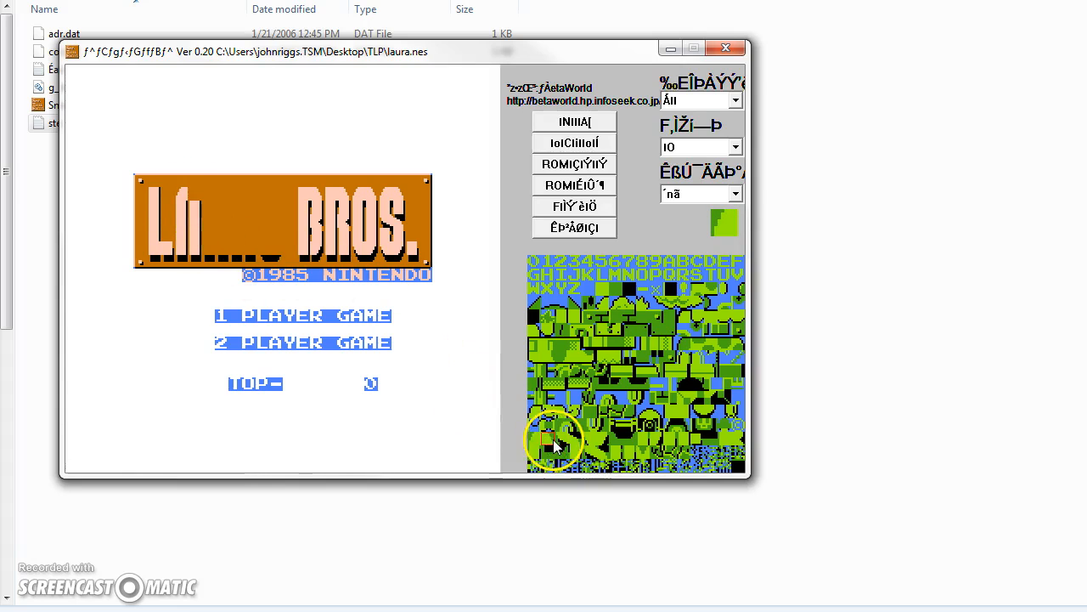
left_click(151, 182)
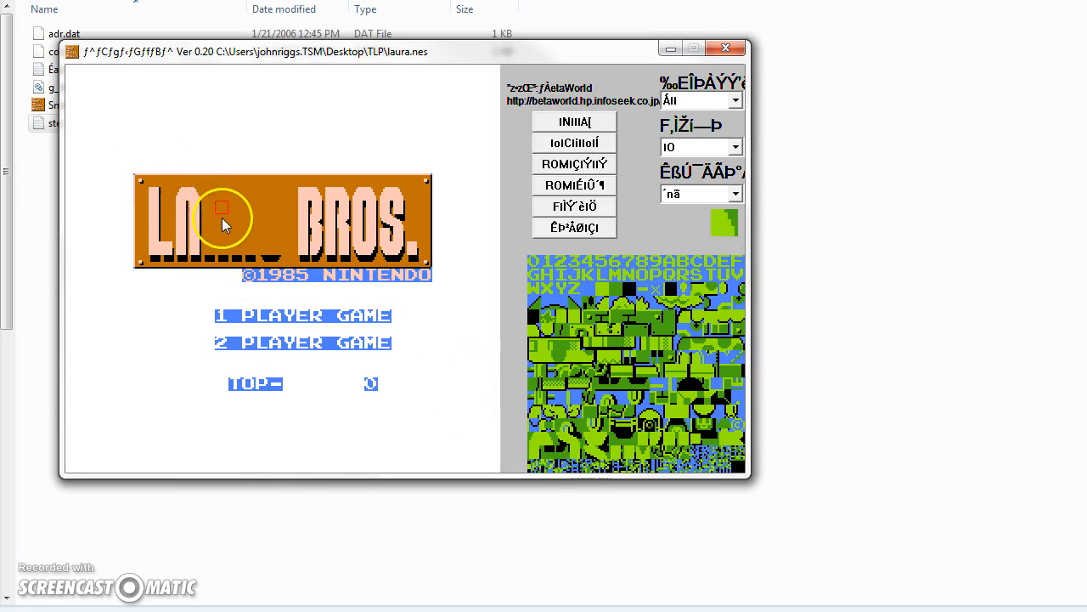
Step: Add the crossbar to the middle of the first letter A with stem and junction tiles
left_click(694, 448)
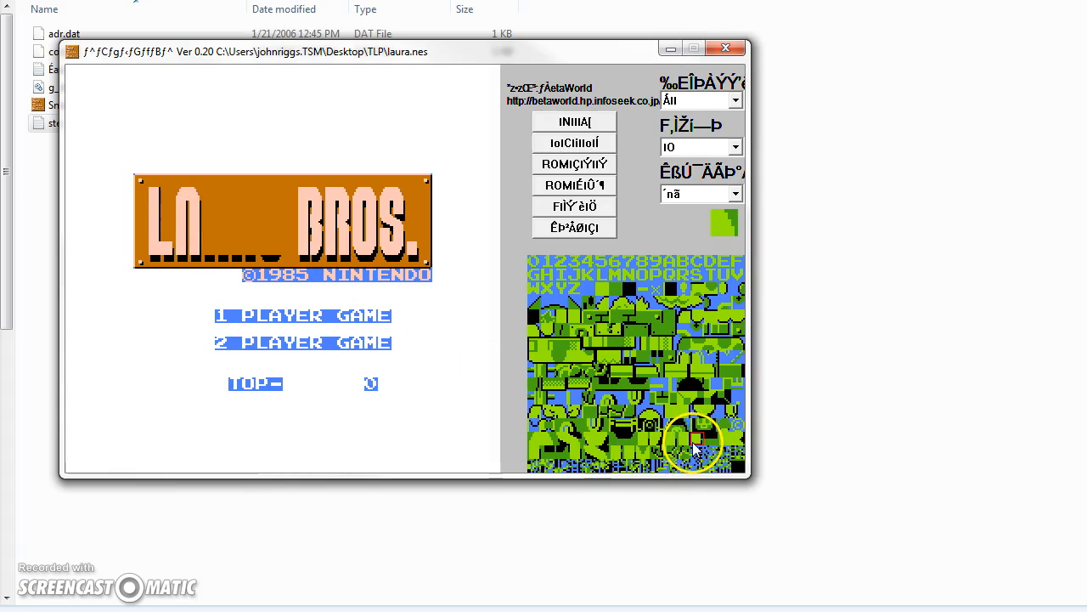
left_click(736, 440)
left_click(384, 242)
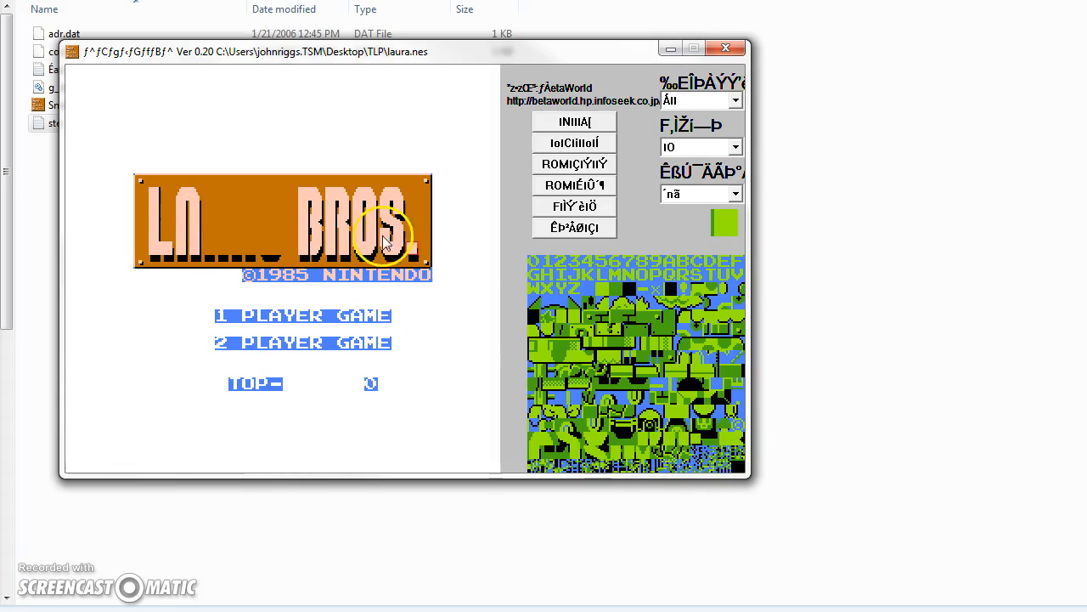
left_click(184, 220)
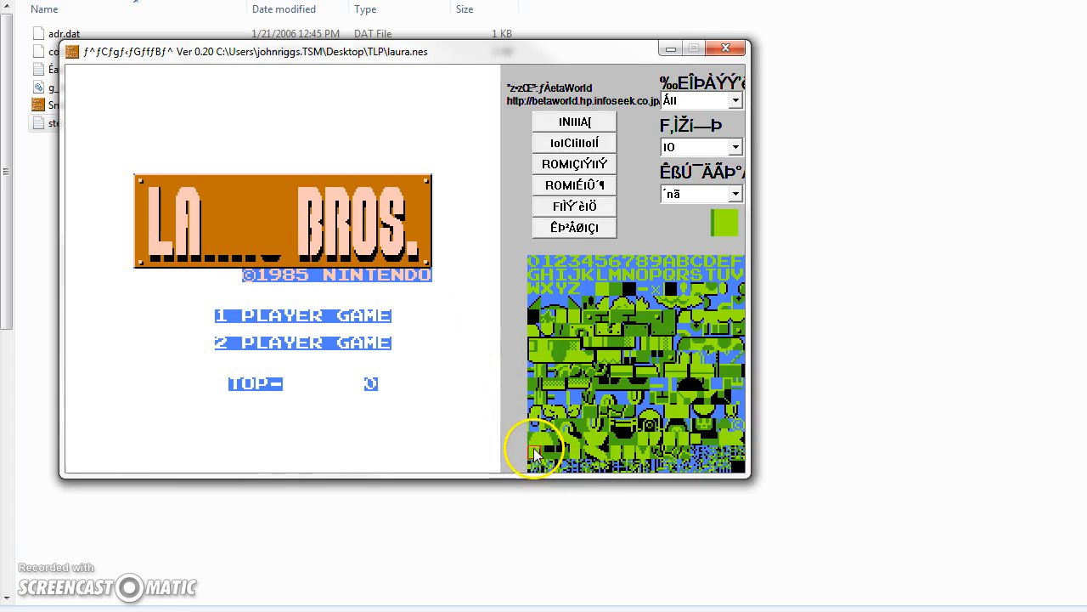
Step: Build a large letter U after the A from two stems and rounded bottom tiles
left_click(680, 442)
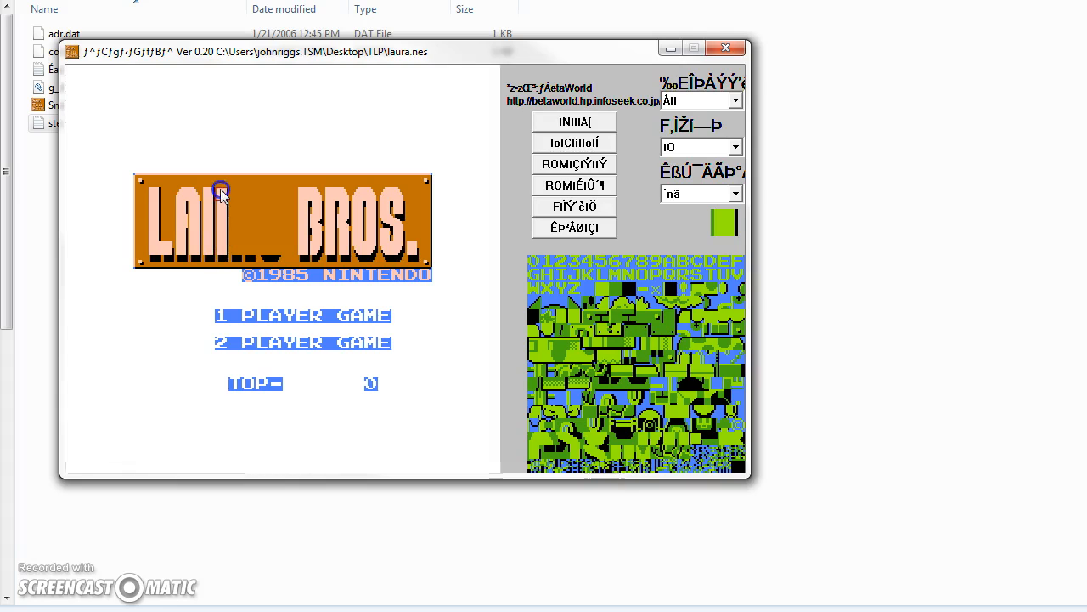
left_click(590, 439)
left_click(204, 251)
left_click(595, 438)
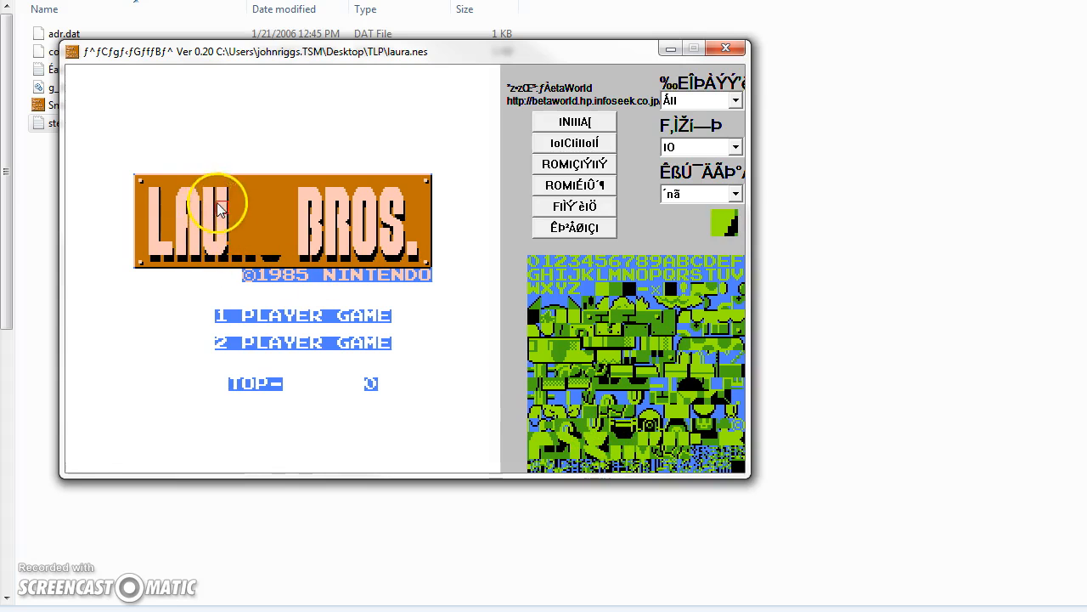
Step: Place the stem of a large letter R after the U and give it a rounded top
left_click(687, 443)
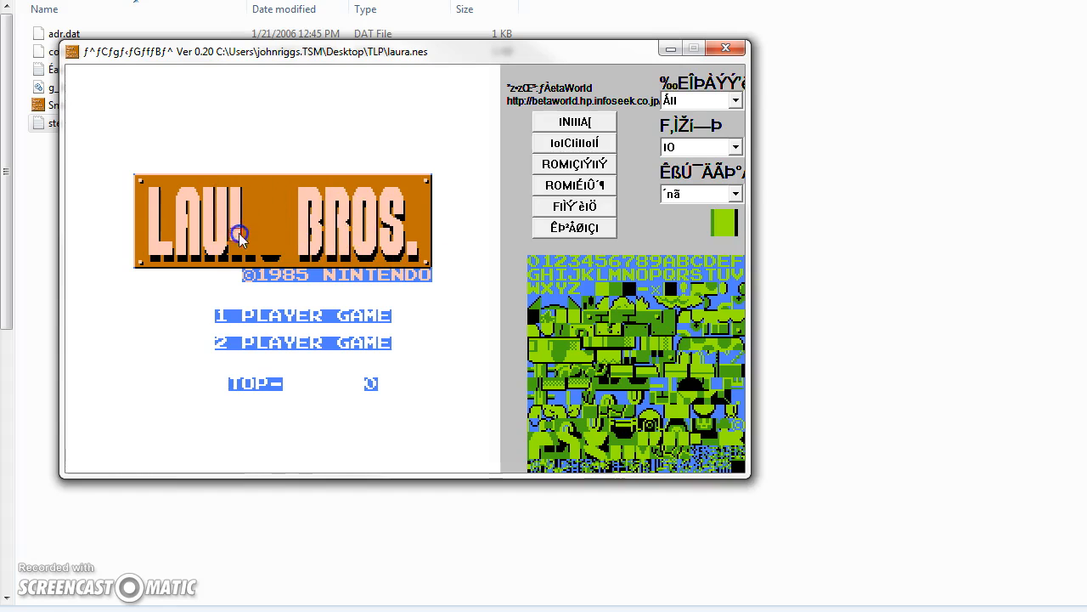
left_click(338, 200)
left_click(599, 290)
left_click(319, 227)
left_click(685, 434)
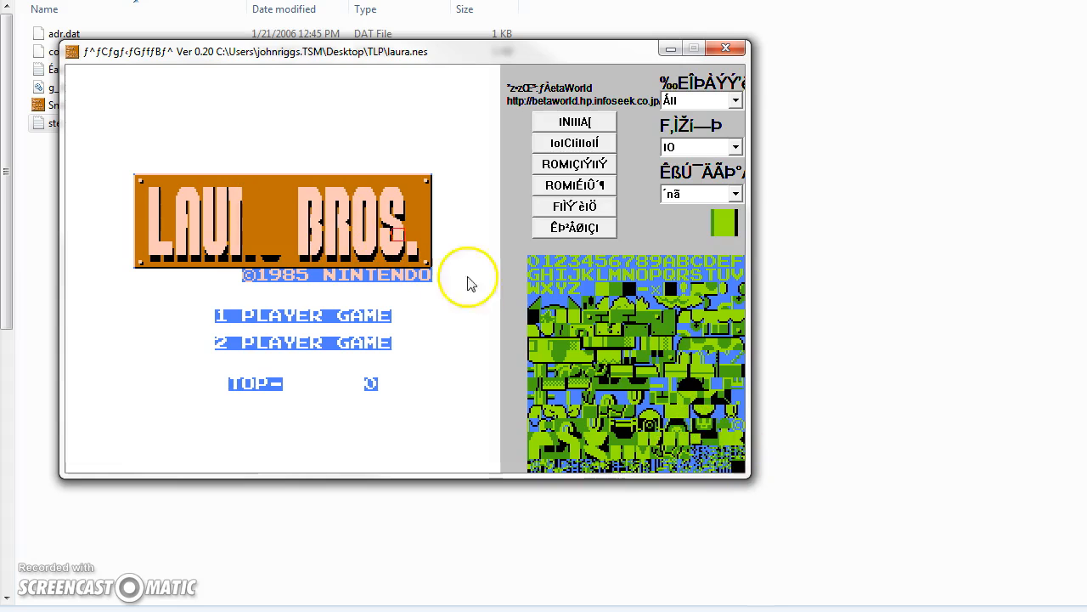
left_click(702, 409)
left_click(260, 217)
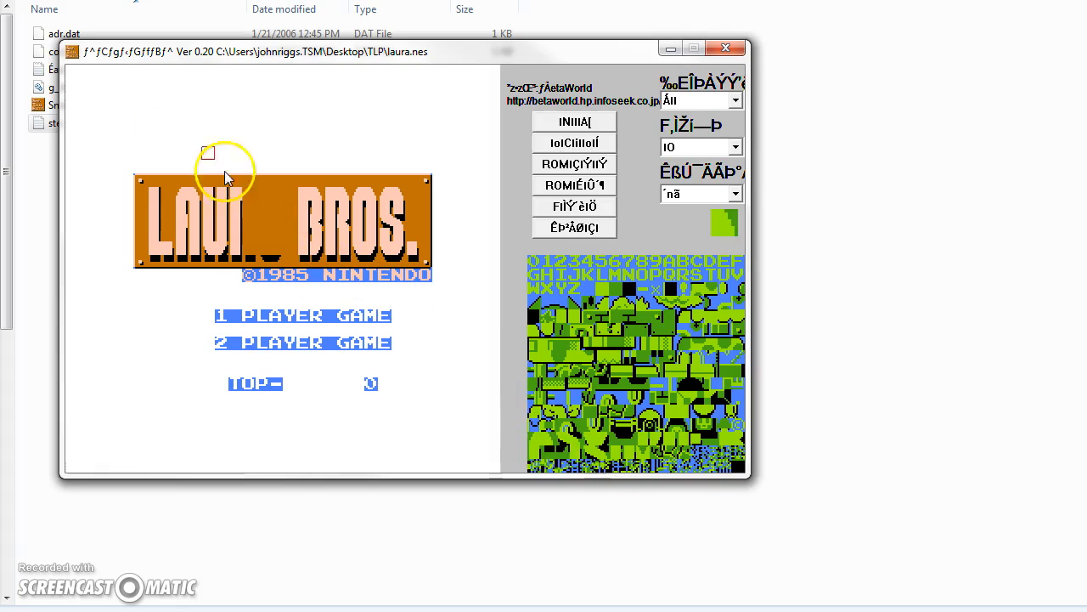
left_click(249, 197)
left_click(339, 223)
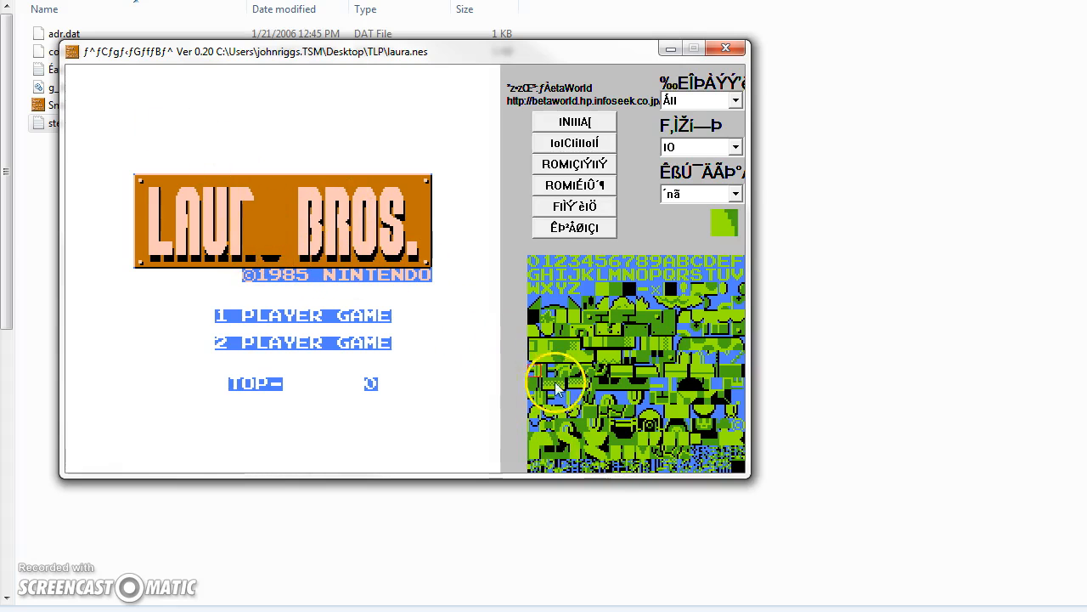
Step: Complete the upper bowl of the letter R with side and junction tiles
left_click(686, 437)
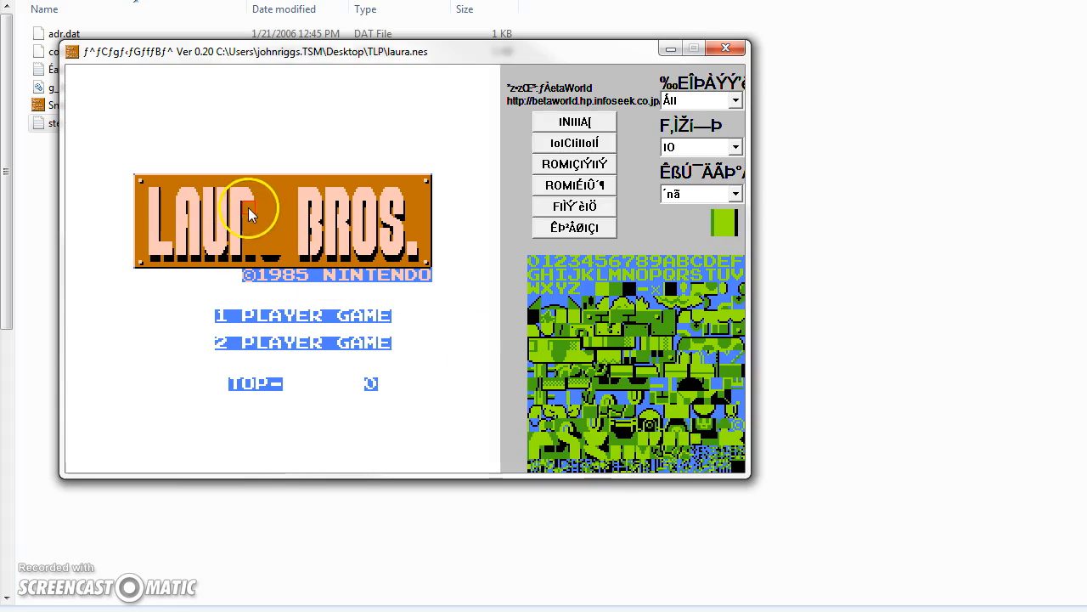
left_click(739, 439)
left_click(334, 227)
left_click(246, 223)
left_click(247, 265)
left_click(242, 255)
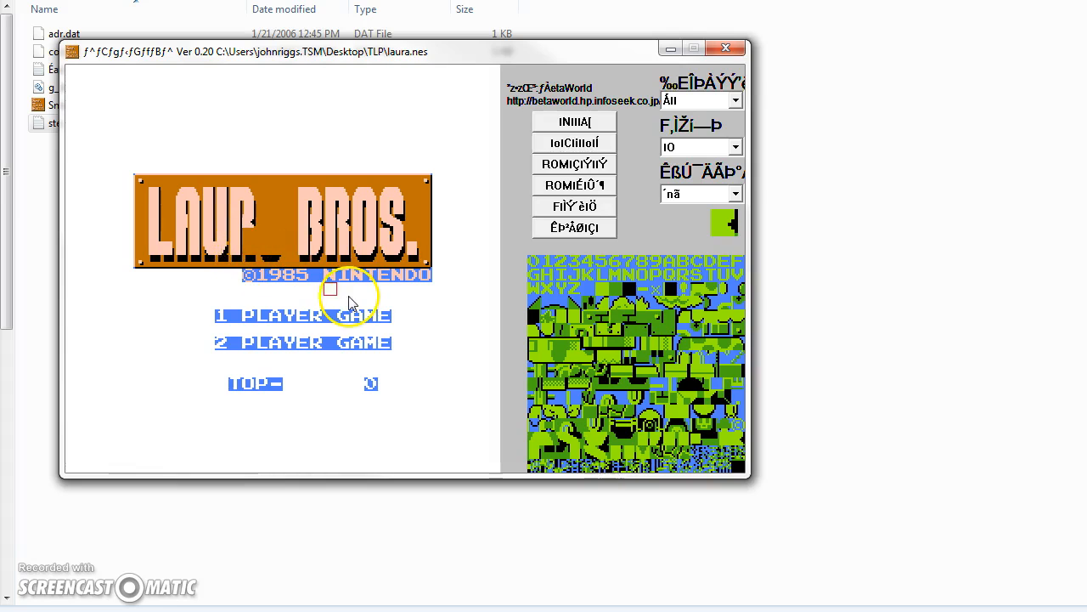
Step: Add the lower leg to the letter R with stem tiles down to the shadow row
left_click(680, 444)
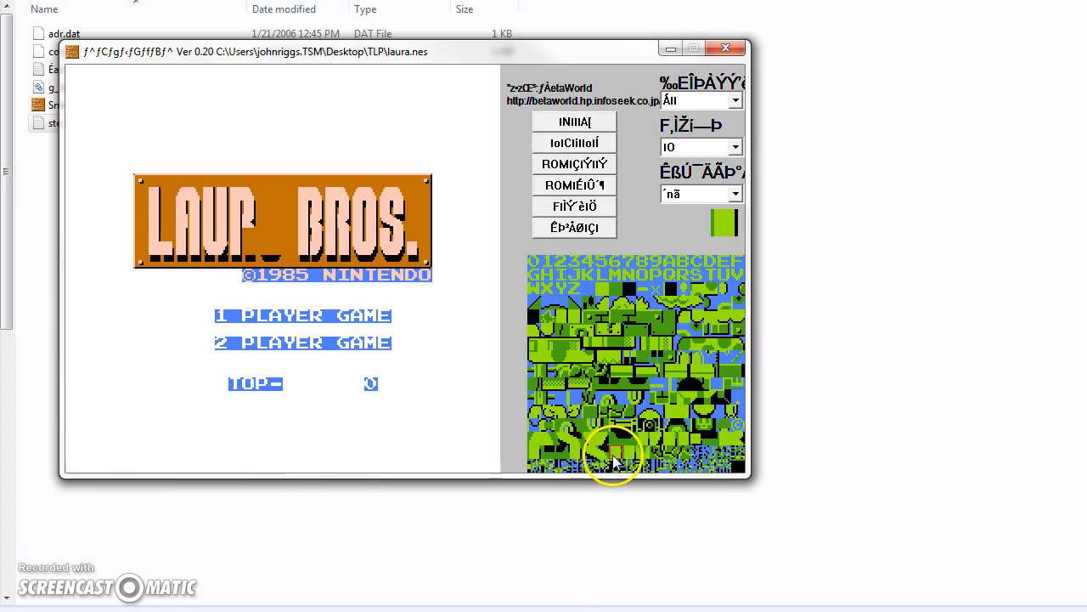
left_click(247, 238)
left_click(683, 437)
left_click(273, 247)
left_click(252, 240)
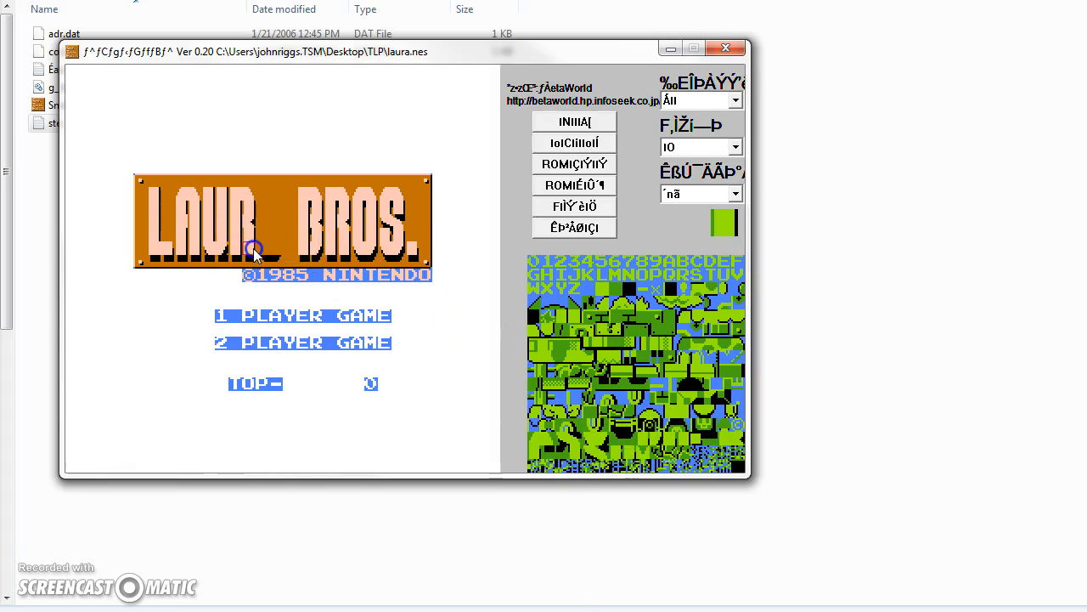
Step: Build a second large letter A between the R and BROS., including its stems, rounded top and bottom shadow
left_click(272, 256)
left_click(645, 284)
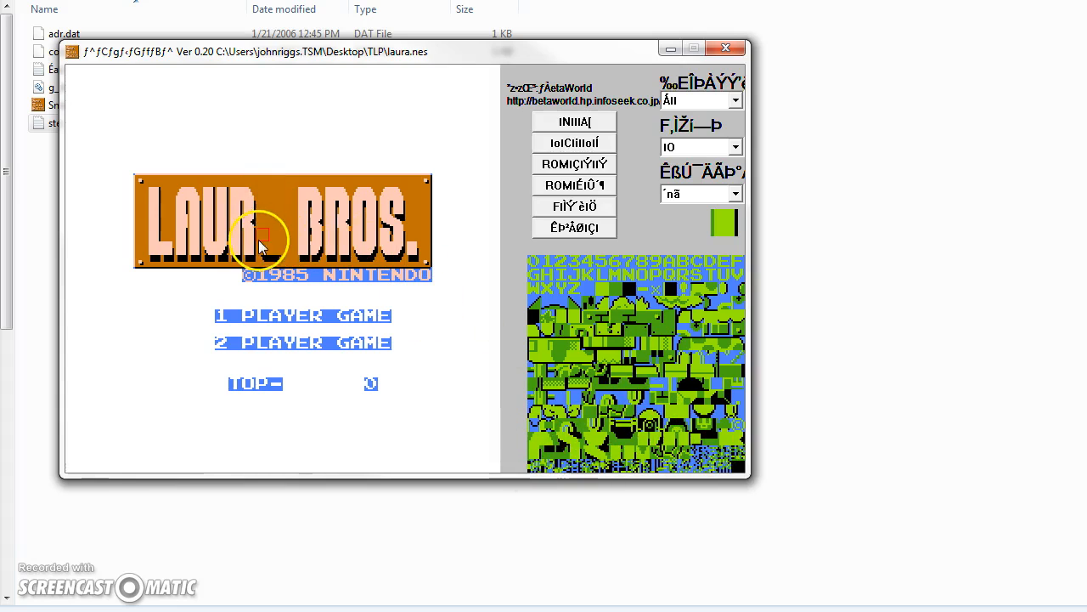
left_click_drag(259, 207, 272, 246)
left_click(541, 435)
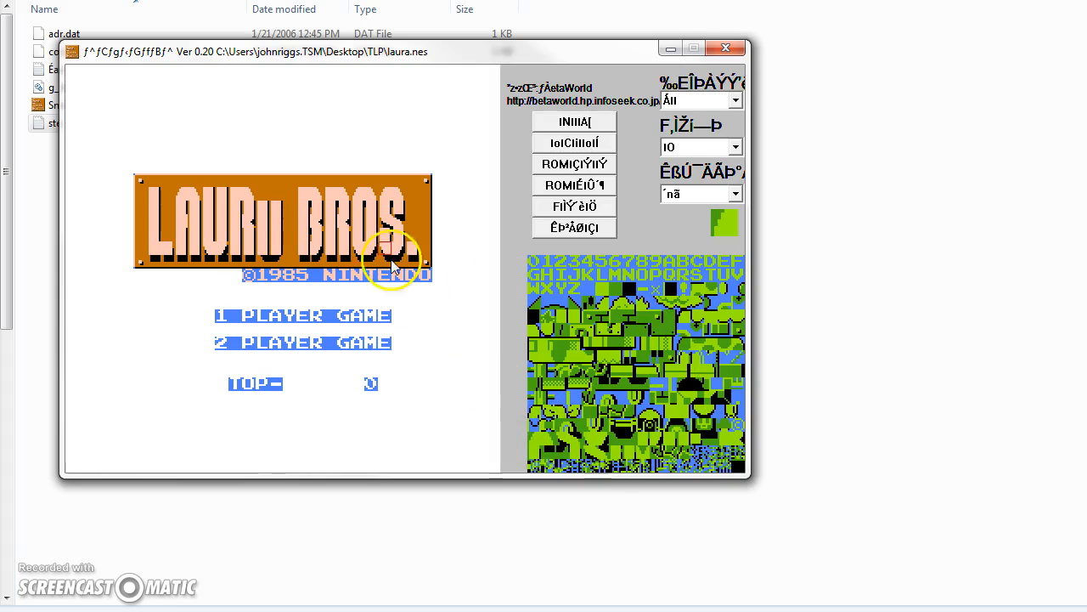
left_click(274, 196)
left_click(723, 441)
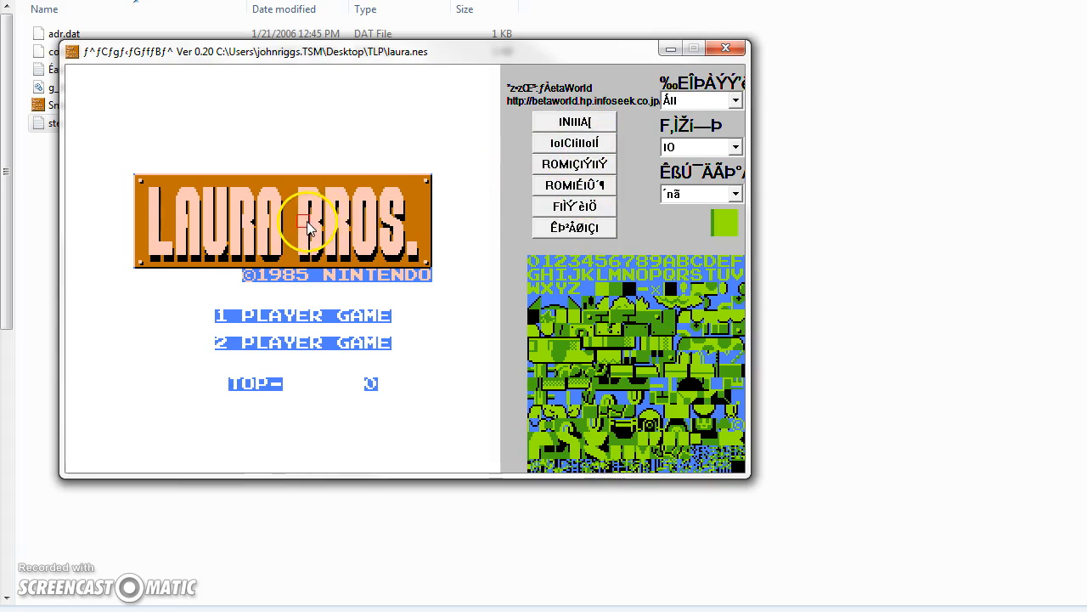
Step: Check the byte size of the finished sign's title data, moving the data window aside, and close it
left_click(571, 144)
left_click_drag(71, 28, 187, 115)
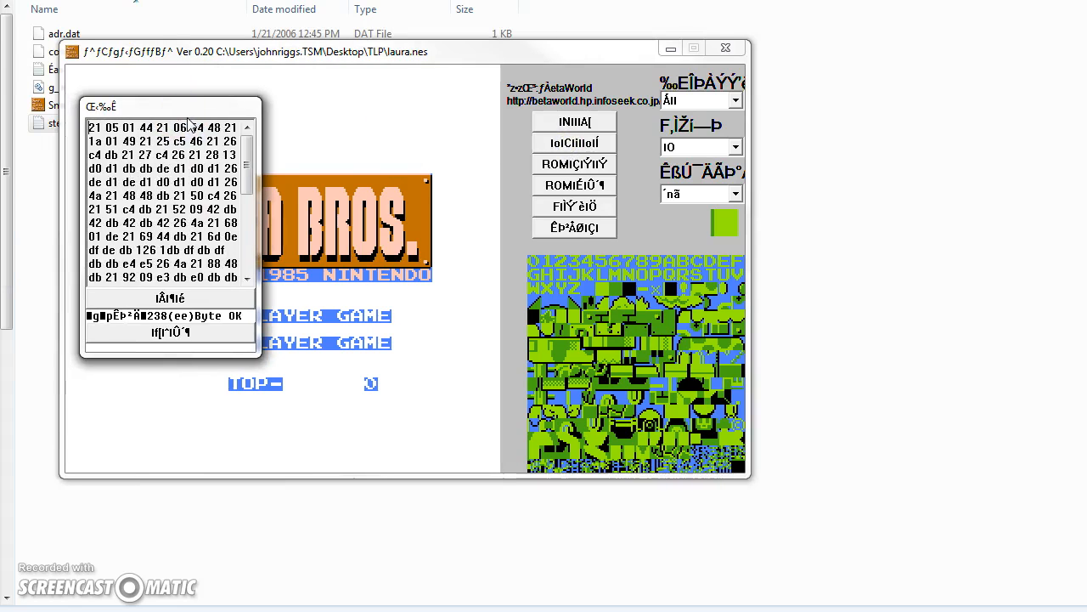
left_click(287, 116)
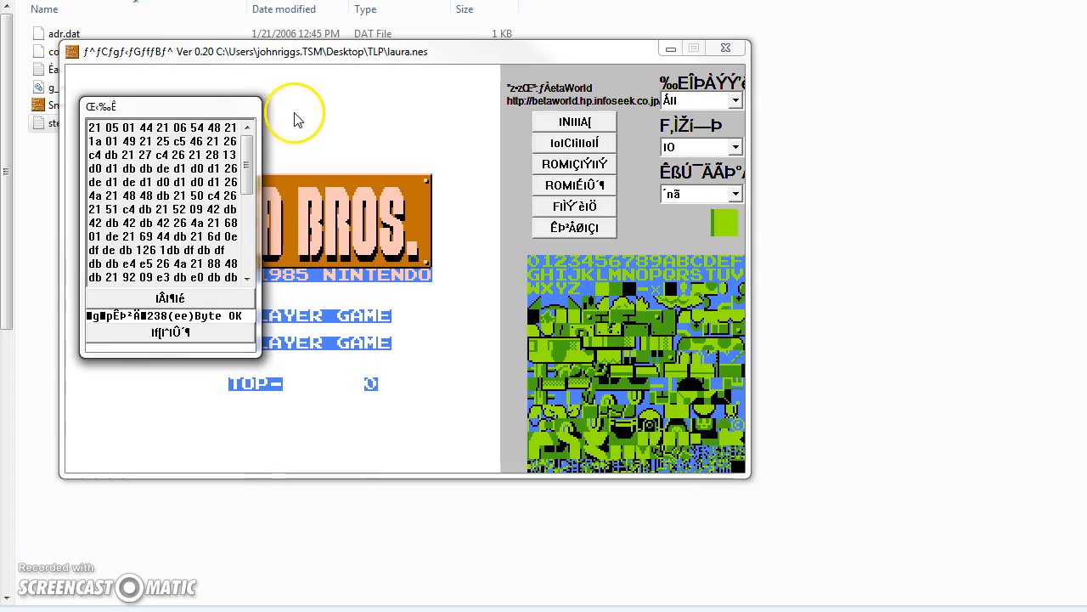
left_click(201, 300)
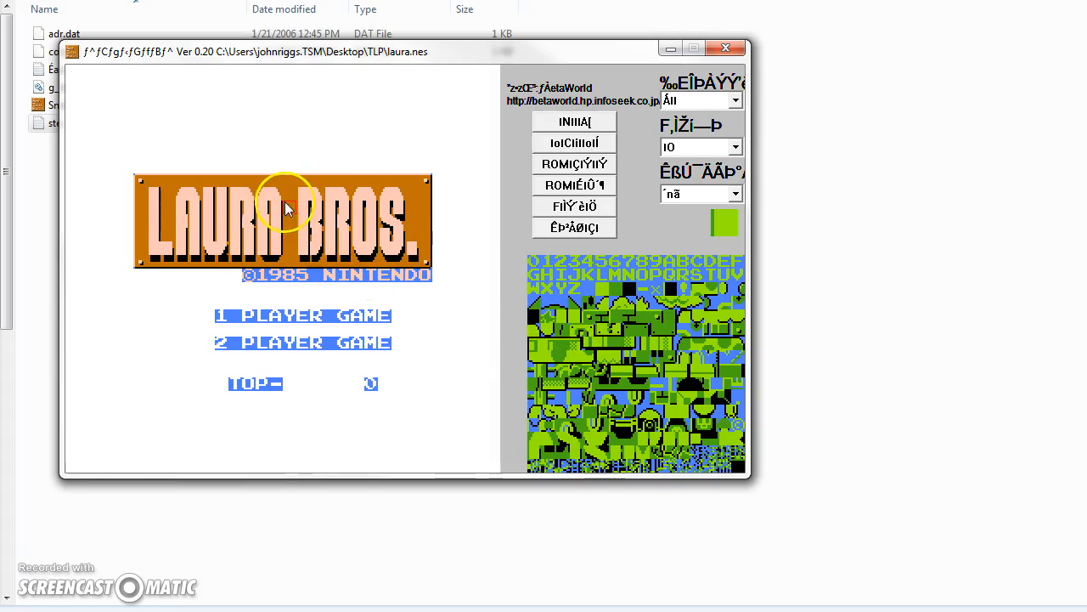
Step: Paint scattered green and orange brick tiles above the sign and check the title data's byte size
left_click(633, 320)
mouse_move(412, 100)
left_mouse_down()
mouse_move(255, 122)
mouse_move(413, 128)
mouse_move(176, 135)
mouse_move(151, 82)
mouse_move(436, 87)
left_mouse_up()
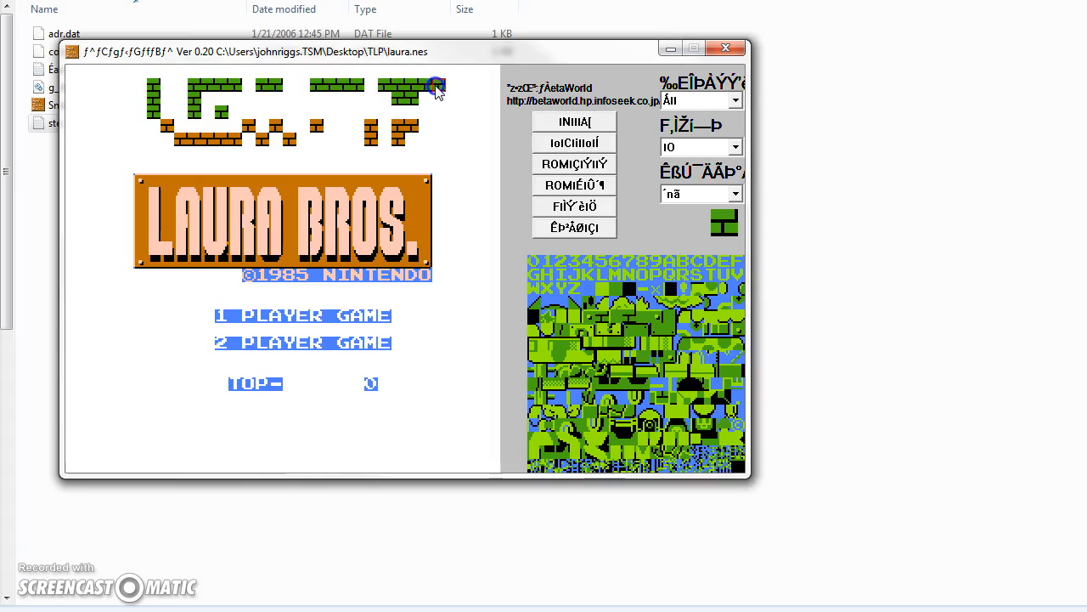
left_click(576, 142)
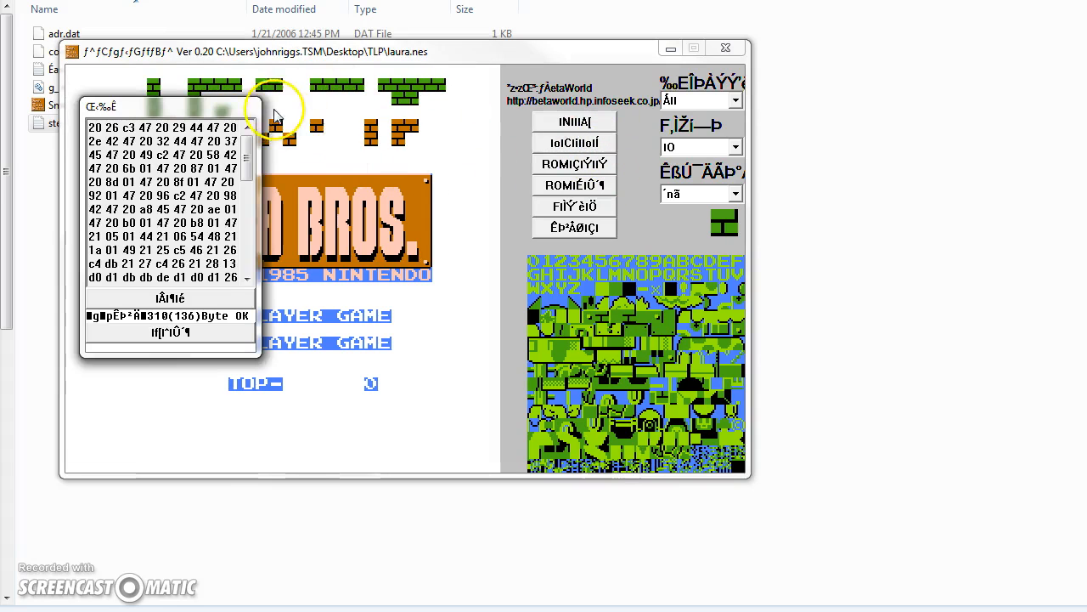
left_click(212, 299)
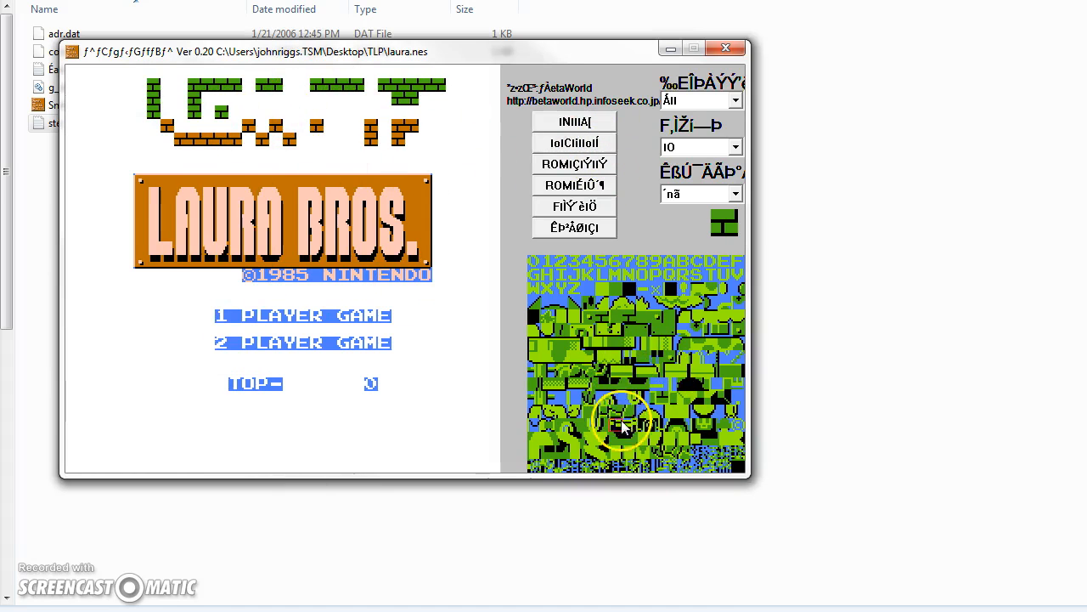
Step: Paint scattered rows of two other tile types below the TOP- score line
left_click(623, 427)
left_click_drag(445, 424, 174, 425)
left_click(647, 404)
left_click(700, 418)
left_click_drag(441, 437, 250, 451)
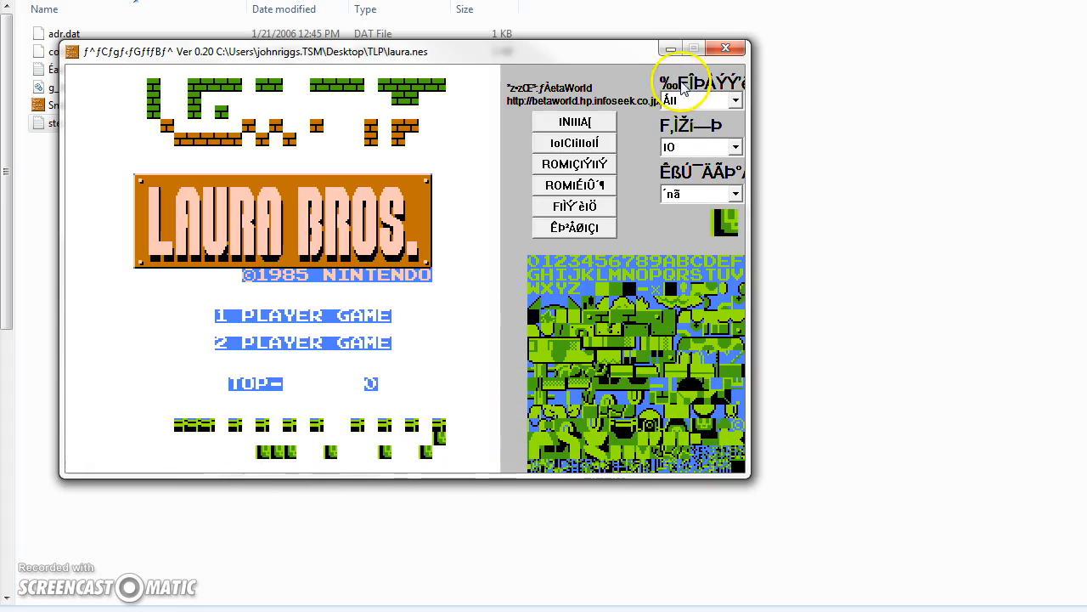
Step: Check the title data's byte size with the tiles below the score line included, and close the data window
left_click(594, 142)
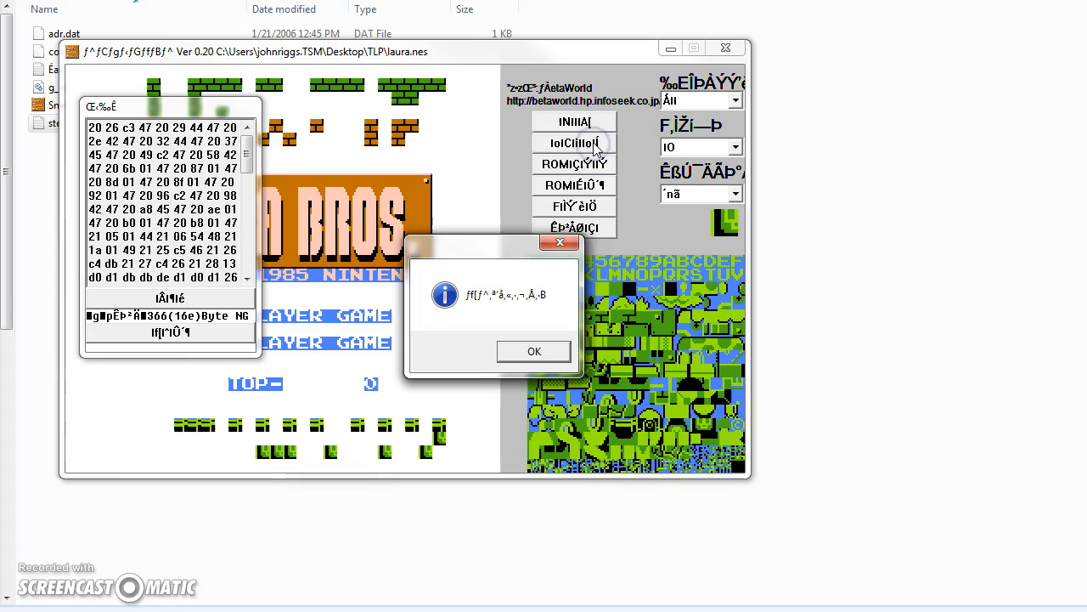
left_click(533, 352)
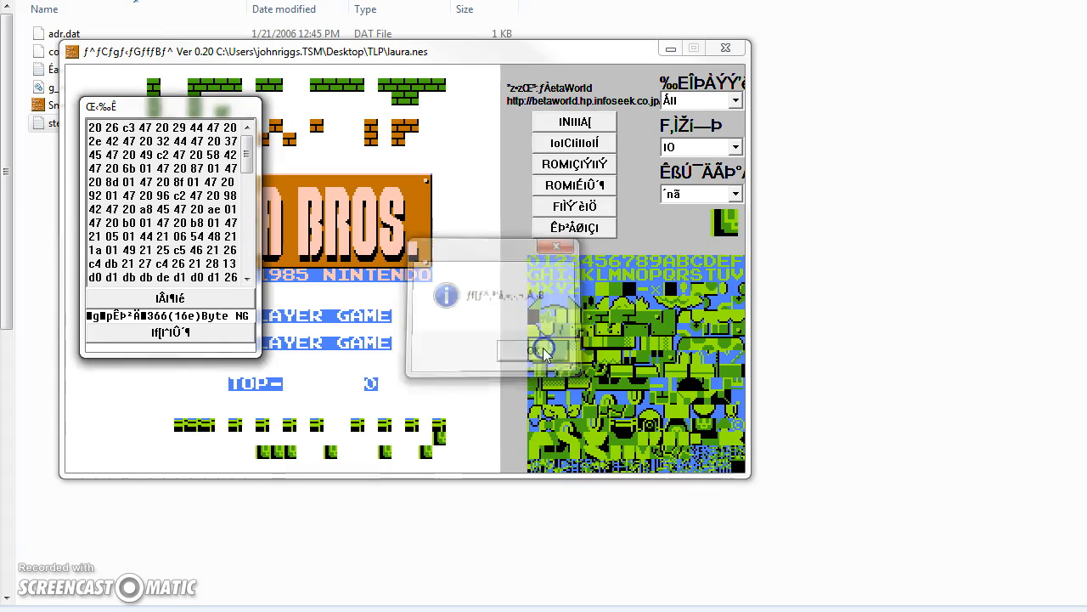
left_click(170, 298)
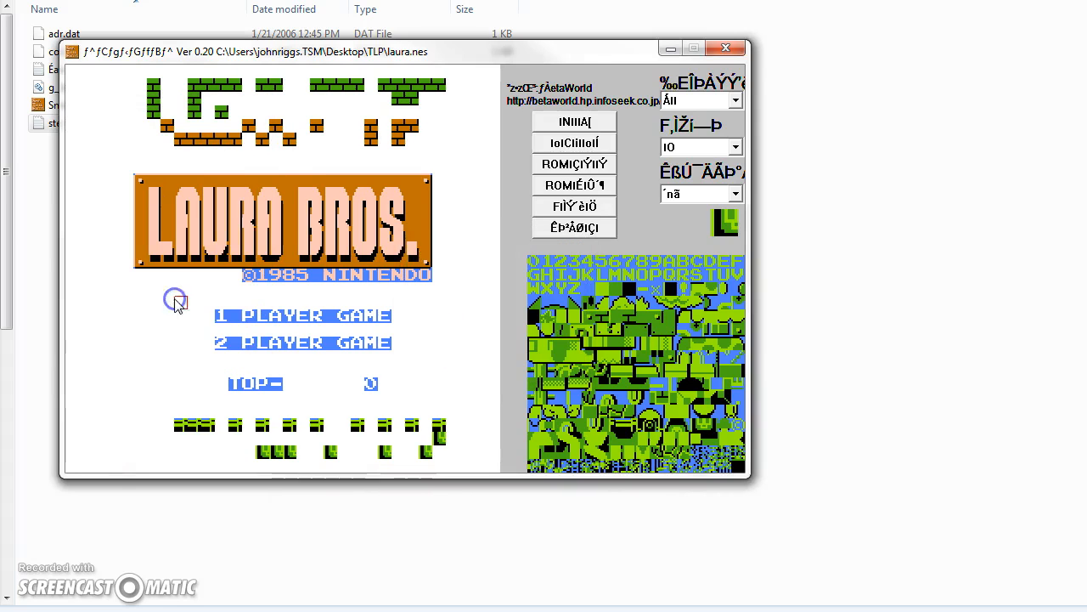
left_click(522, 350)
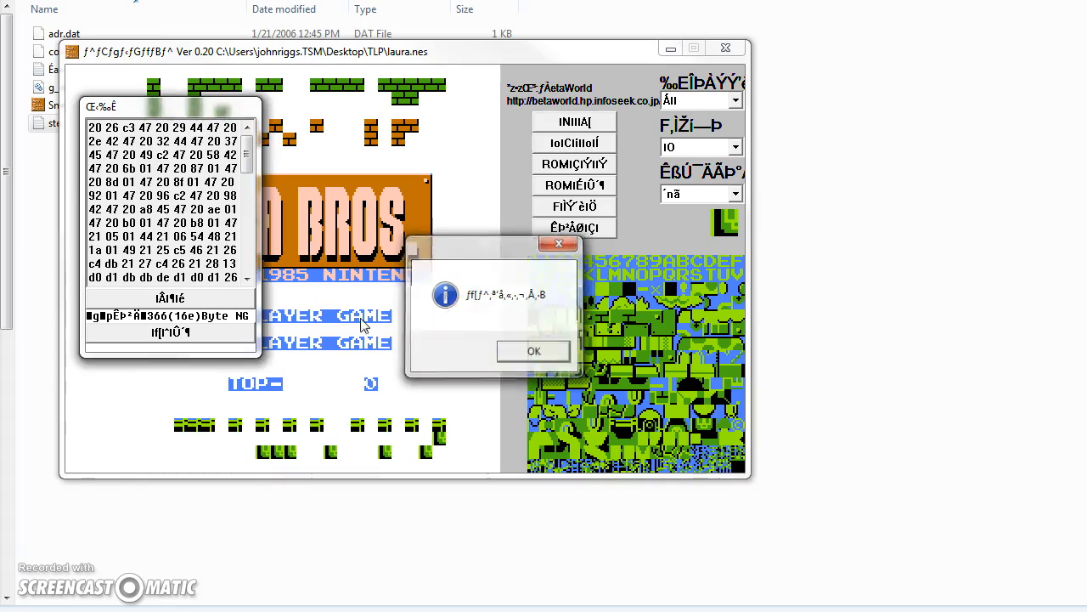
left_click(199, 303)
Step: Erase the tiles below the score line and many bricks above the sign, and recheck the title data's byte size
mouse_move(442, 431)
left_mouse_down()
mouse_move(165, 420)
mouse_move(436, 427)
left_mouse_up()
mouse_move(384, 457)
left_mouse_down()
mouse_move(249, 454)
mouse_move(389, 454)
mouse_move(252, 429)
left_mouse_up()
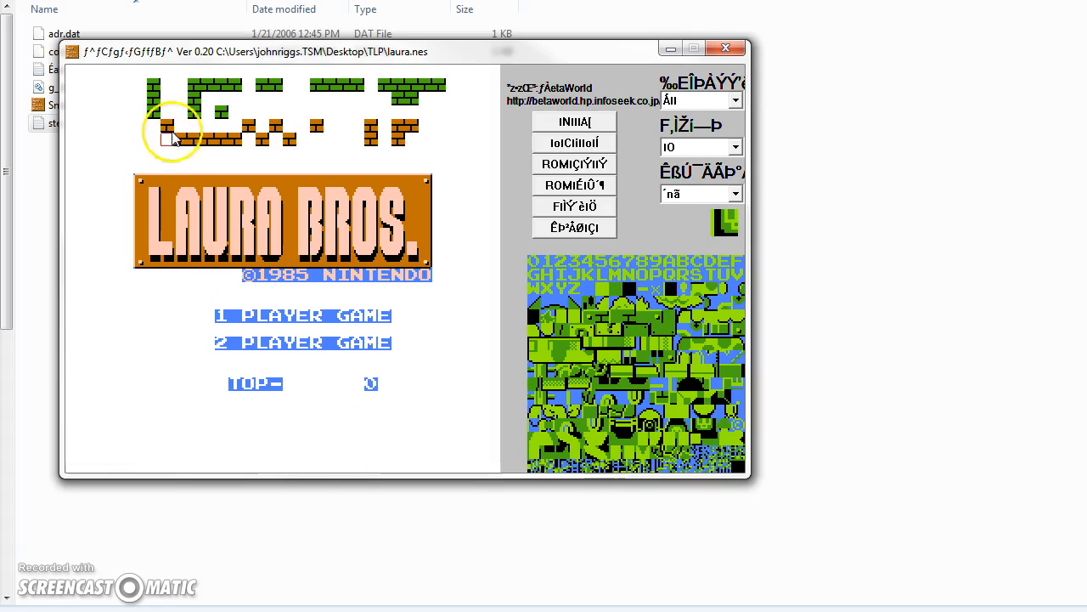
mouse_move(145, 85)
left_mouse_down()
mouse_move(442, 88)
mouse_move(385, 135)
mouse_move(409, 136)
mouse_move(392, 124)
mouse_move(174, 134)
mouse_move(147, 110)
mouse_move(234, 79)
left_mouse_up()
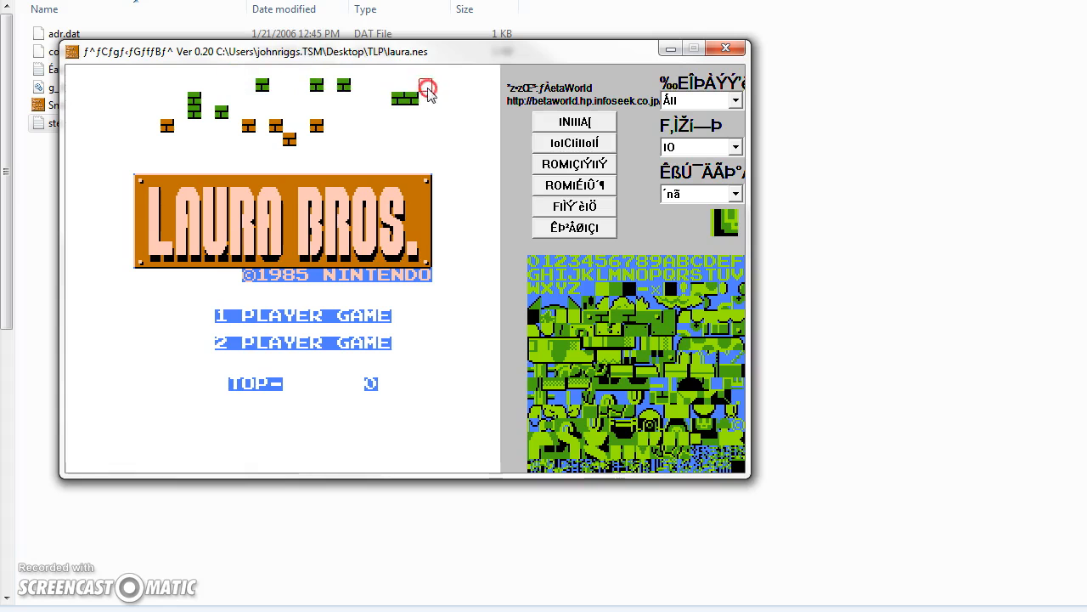
left_click_drag(429, 93, 406, 98)
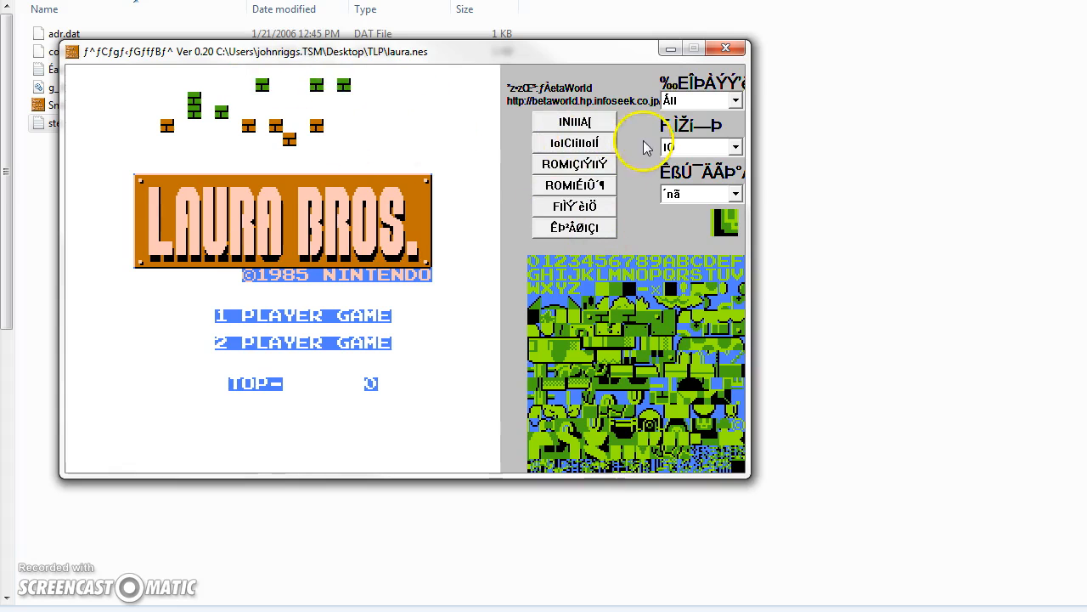
left_click(583, 142)
left_click(187, 299)
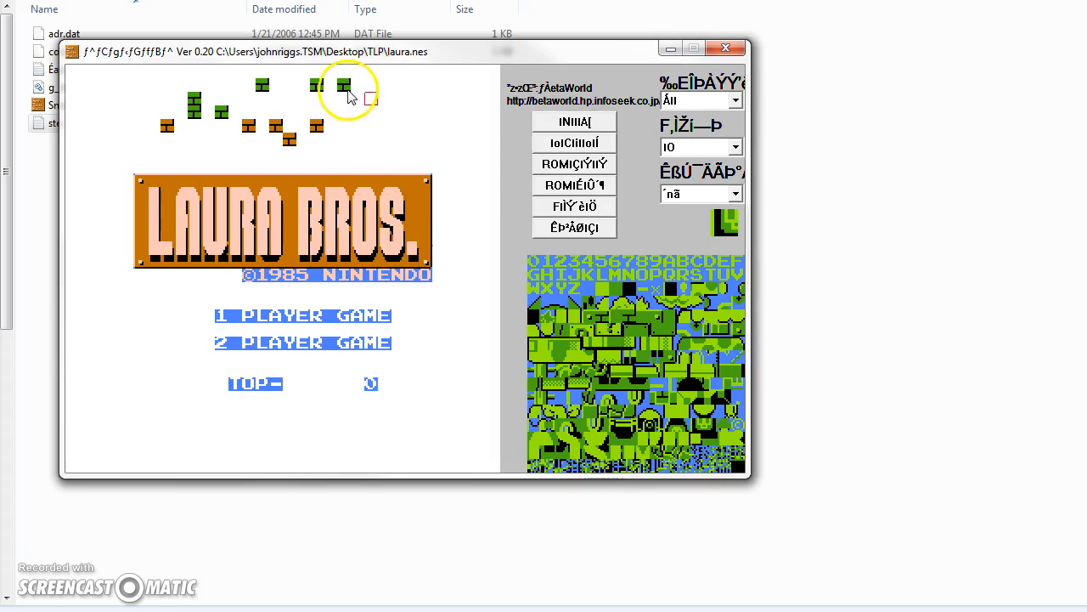
Step: Check the title data's byte size, save the LAURA BROS. title screen into laura.nes, and view it running in the emulator
left_click(585, 144)
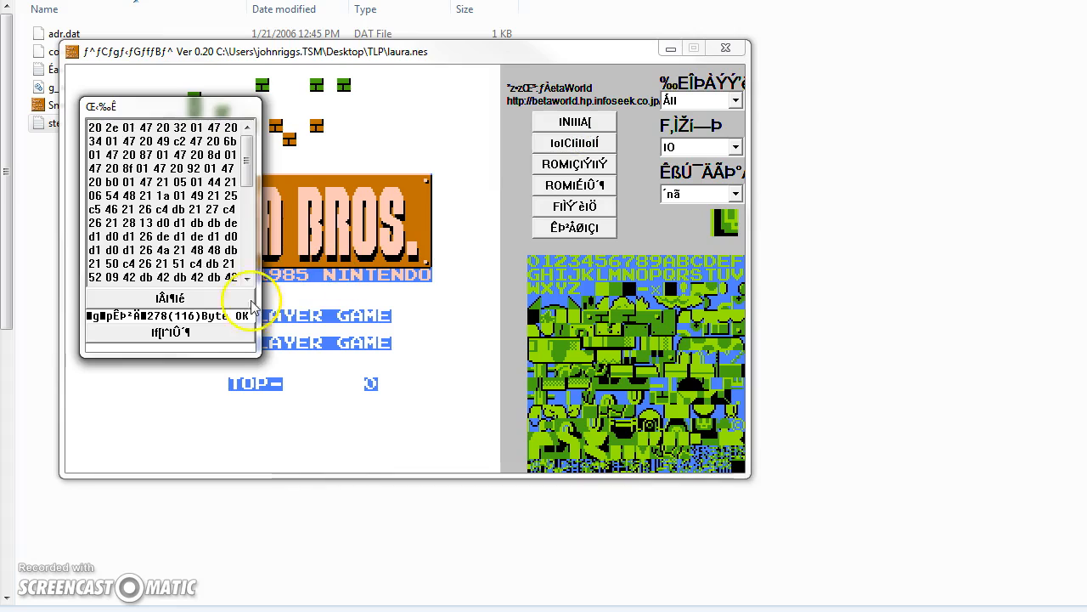
left_click(596, 187)
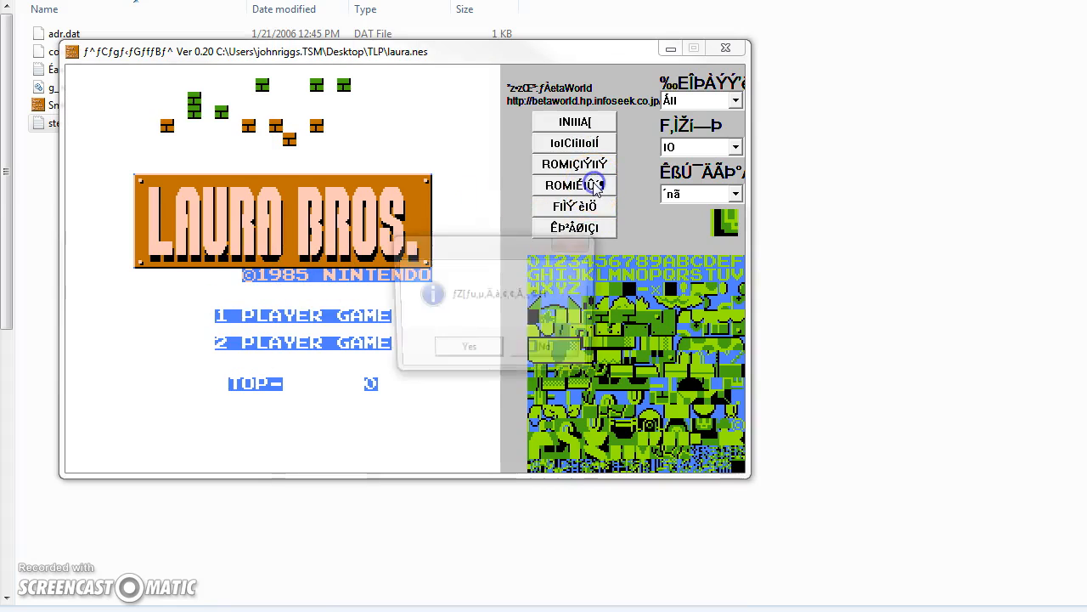
left_click(468, 351)
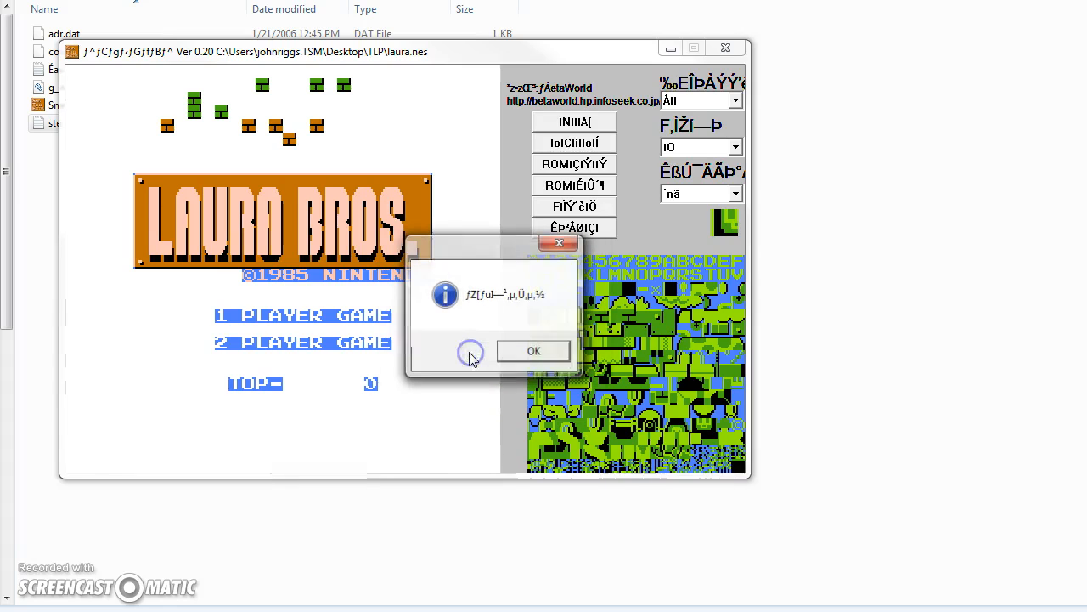
left_click(519, 356)
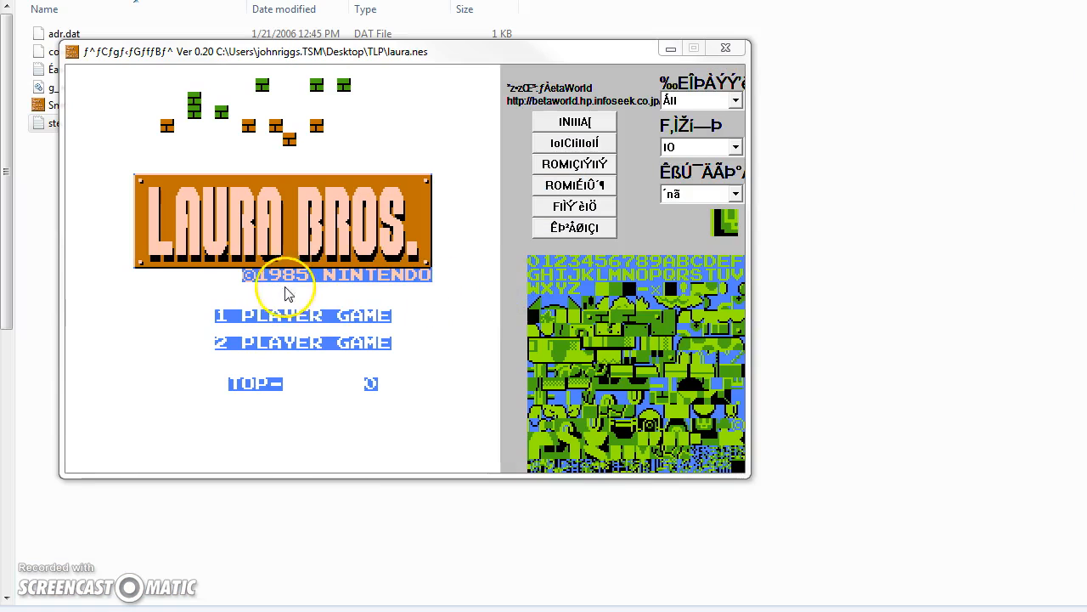
left_click(606, 437)
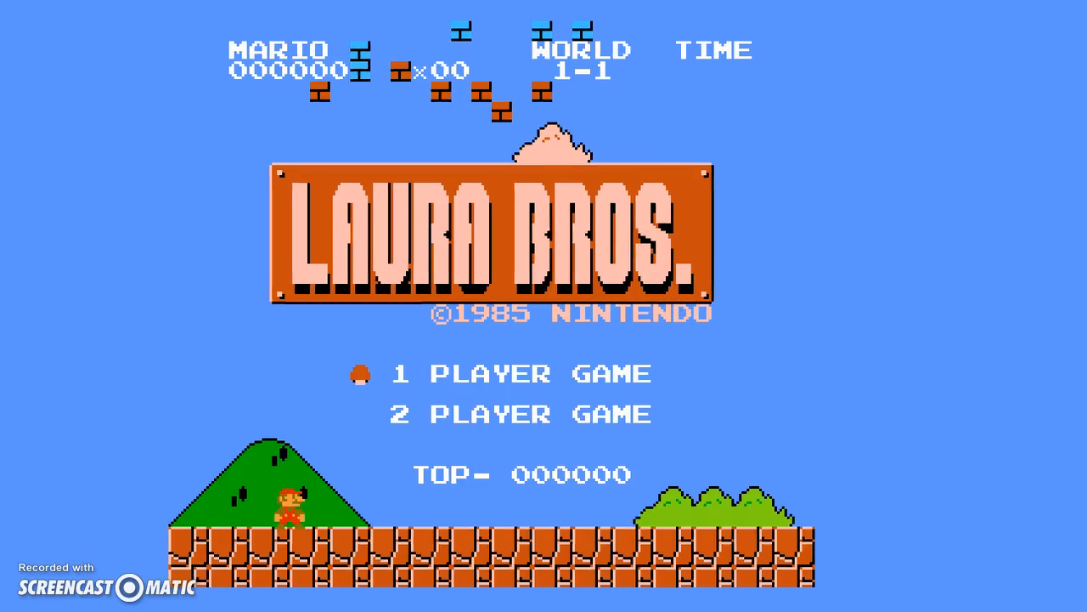
key("alt+Tab")
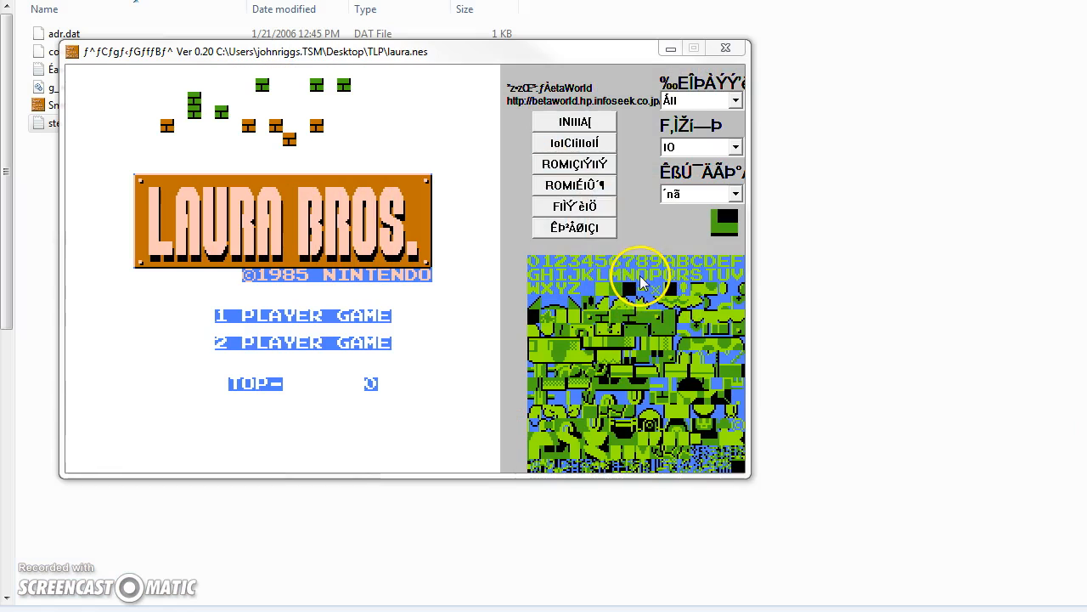
Step: Close the title editor, switch to Tile Layer Pro, and resize its window to show the SMB-PRGE16 - Copy.nes and Transformers tiles
left_click(728, 50)
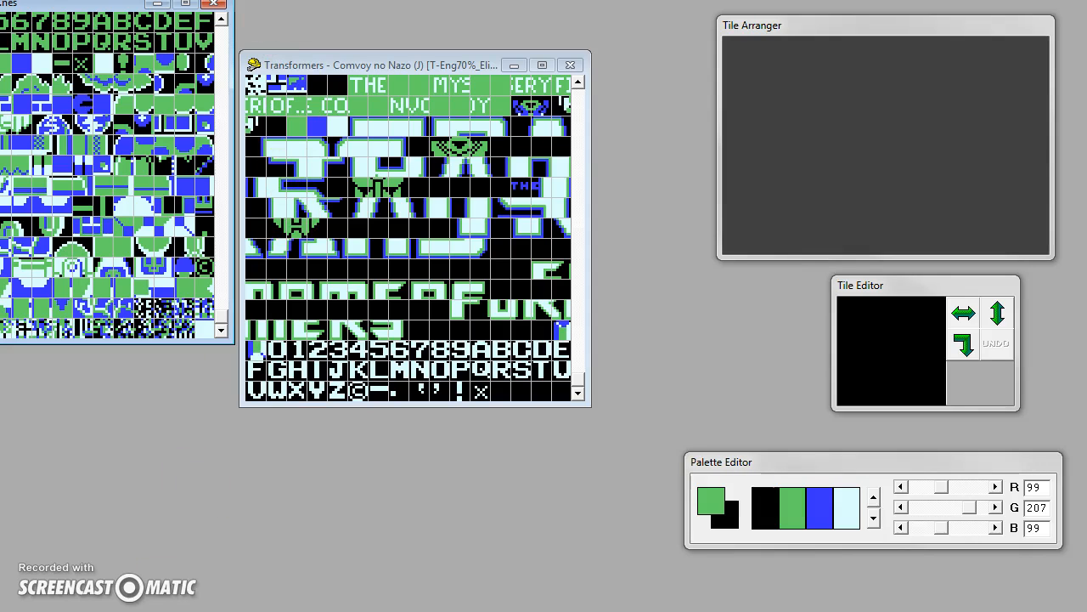
left_click_drag(270, 0, 331, 94)
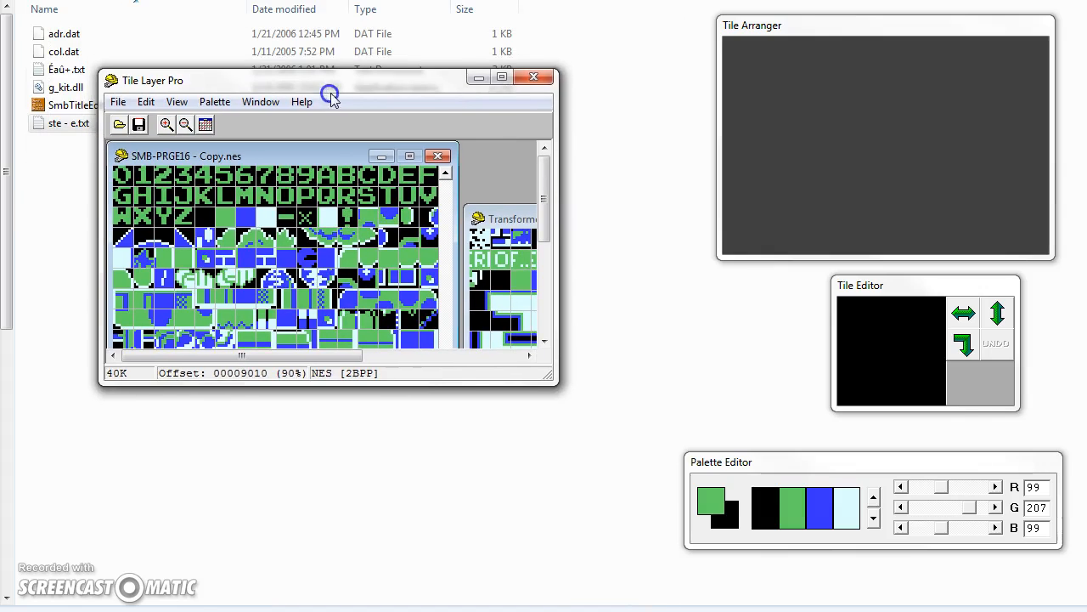
left_click_drag(554, 382, 977, 605)
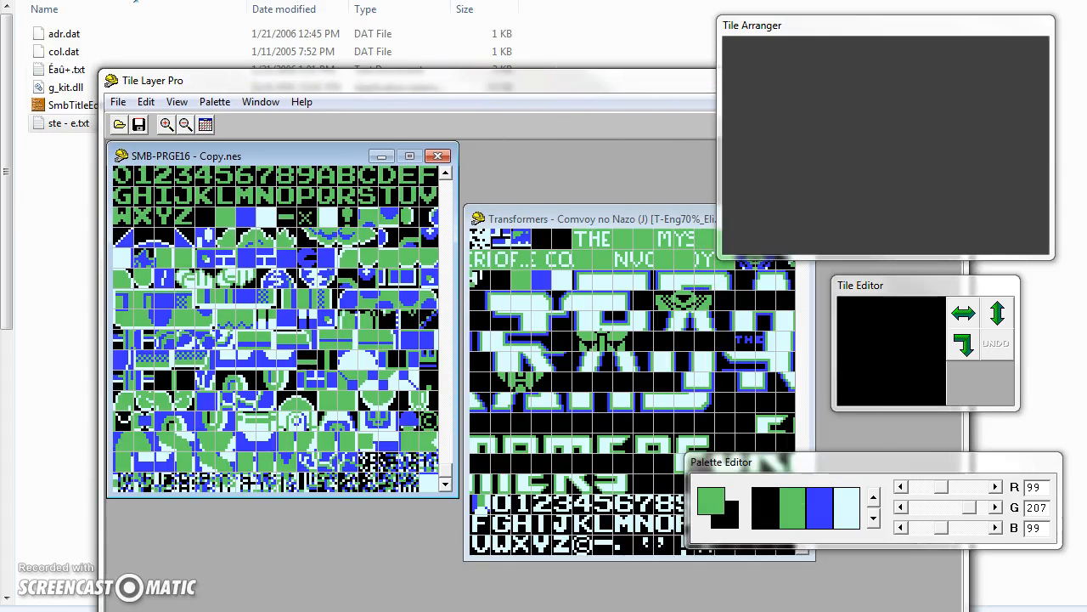
left_click_drag(558, 84, 529, 53)
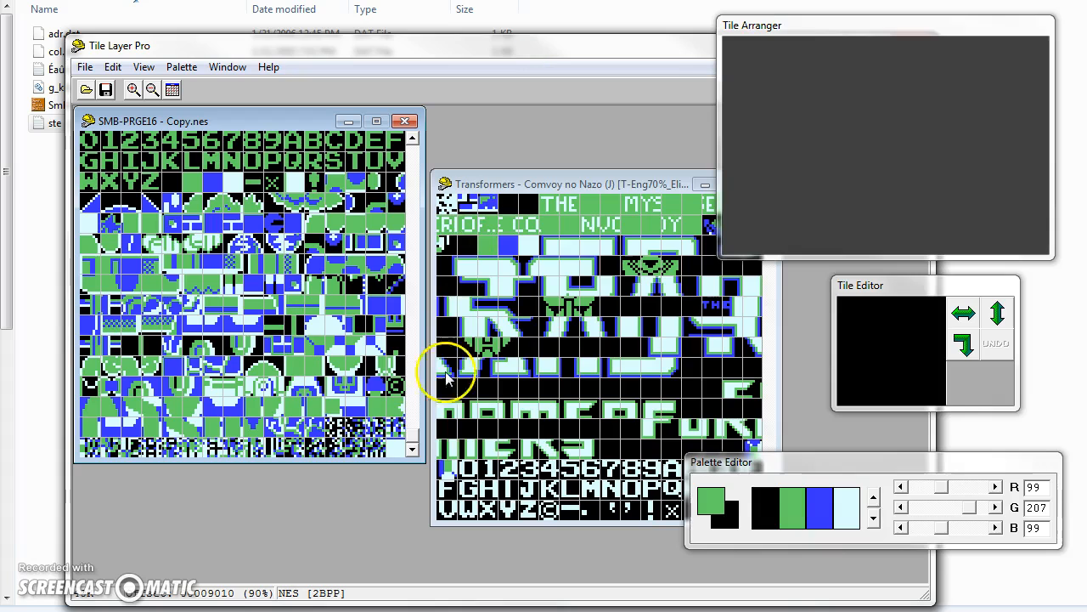
left_click_drag(600, 46, 556, 15)
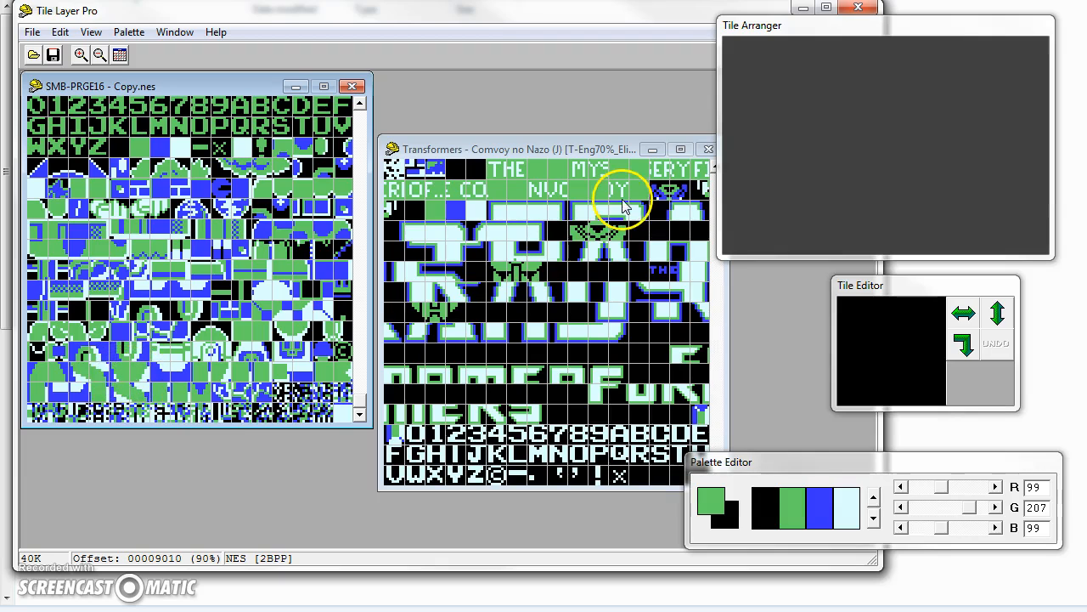
Step: Copy the nine green emblem tiles from the Transformers ROM side by side into the title-letter tiles of SMB-PRGE16 - Copy.nes
left_click(582, 235)
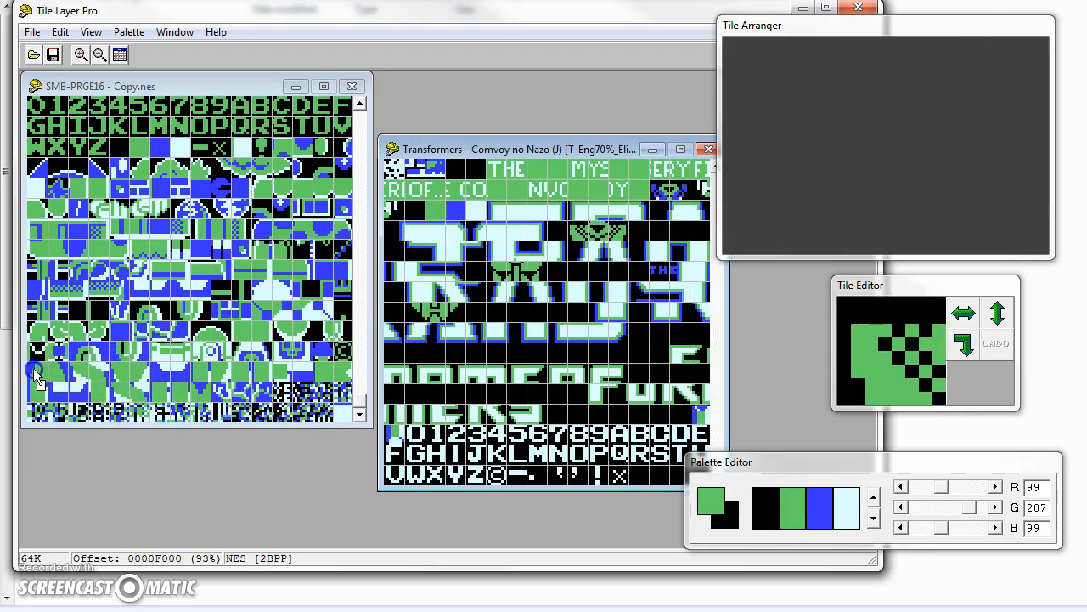
left_click(588, 231)
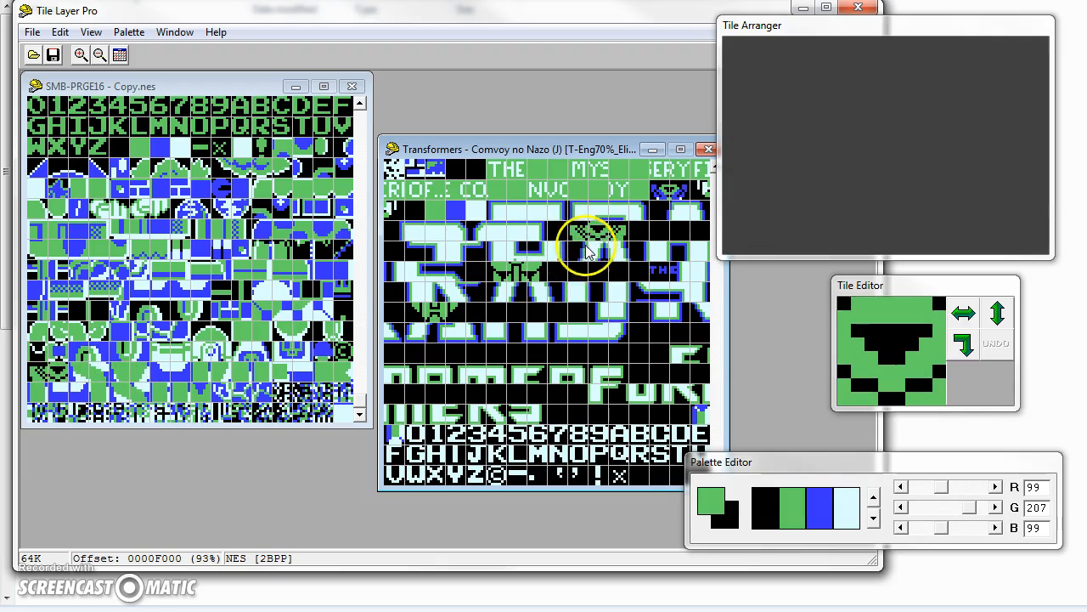
left_click(612, 231)
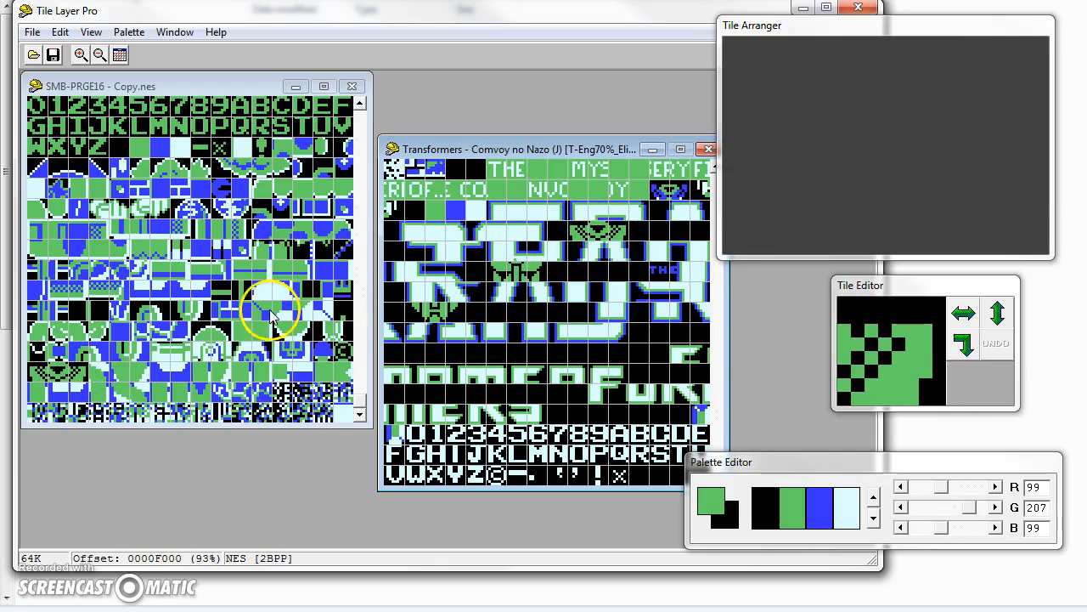
left_click(495, 274)
left_click(499, 265)
left_click(533, 270)
left_click_drag(418, 311, 203, 374)
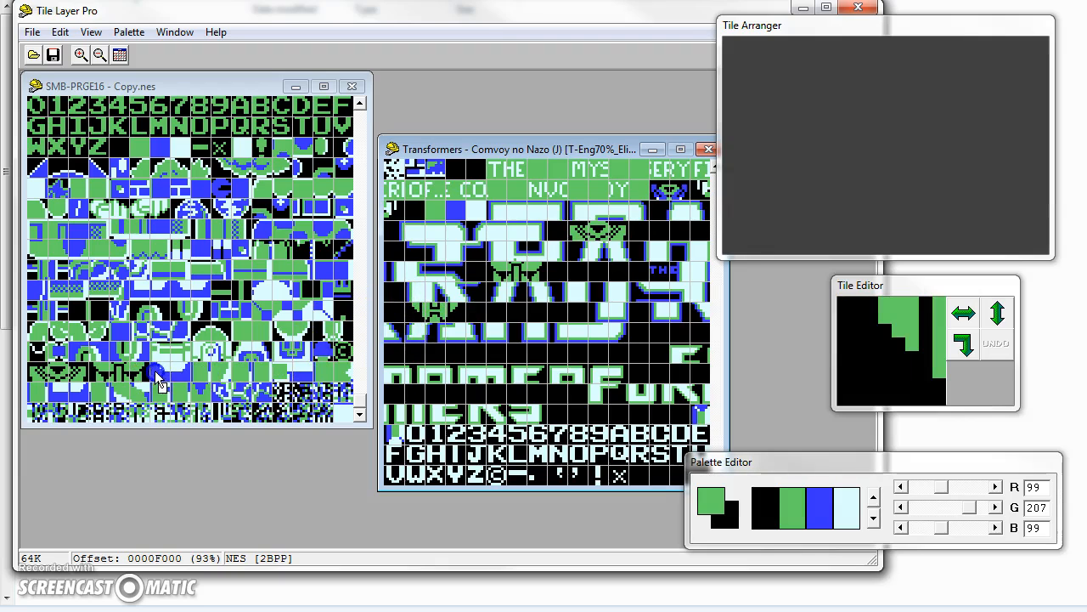
left_click(422, 312)
left_click_drag(446, 311, 242, 373)
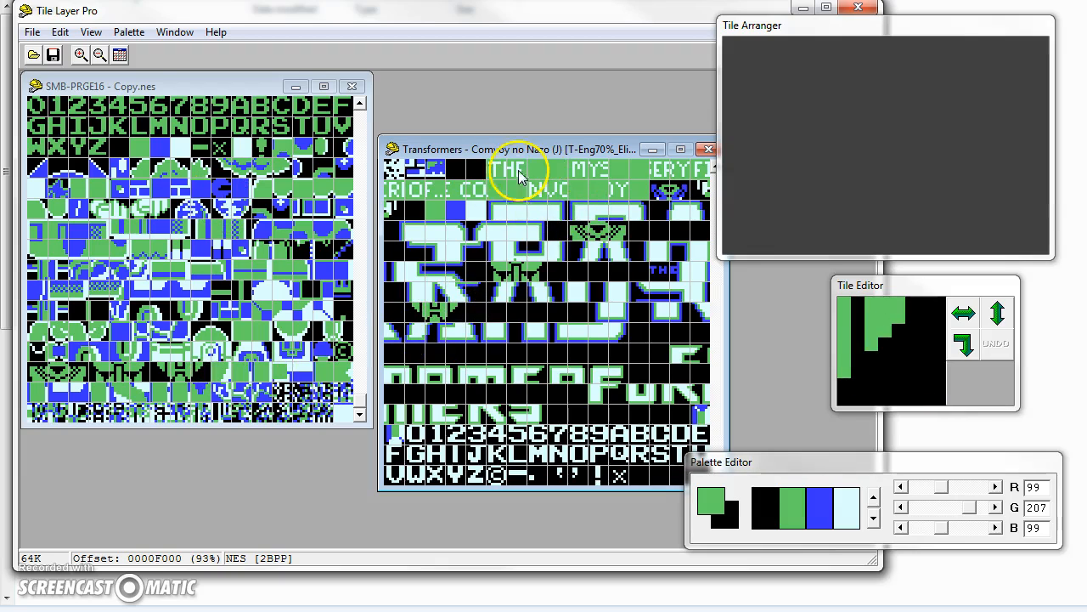
Step: Save the edited tiles over SMB-PRGE16 - Copy.nes and close Tile Layer Pro
left_click(176, 88)
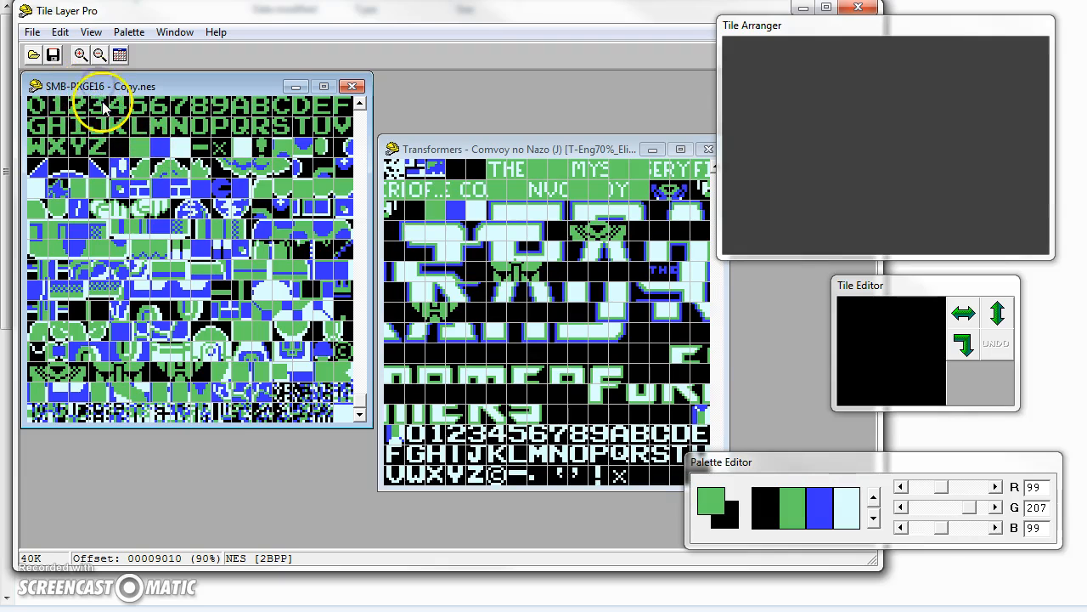
left_click(32, 32)
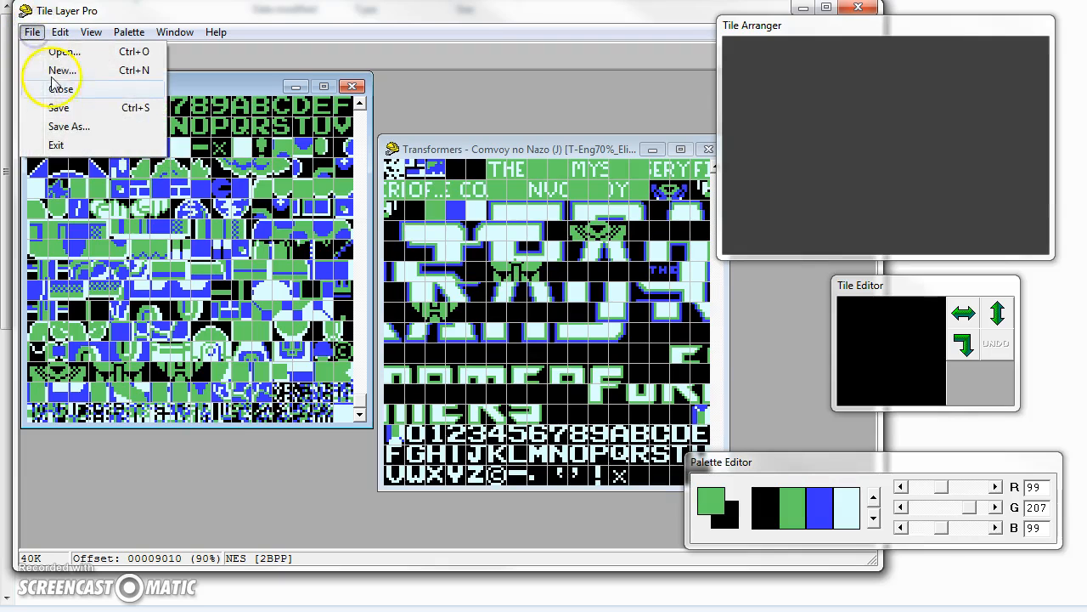
left_click(69, 125)
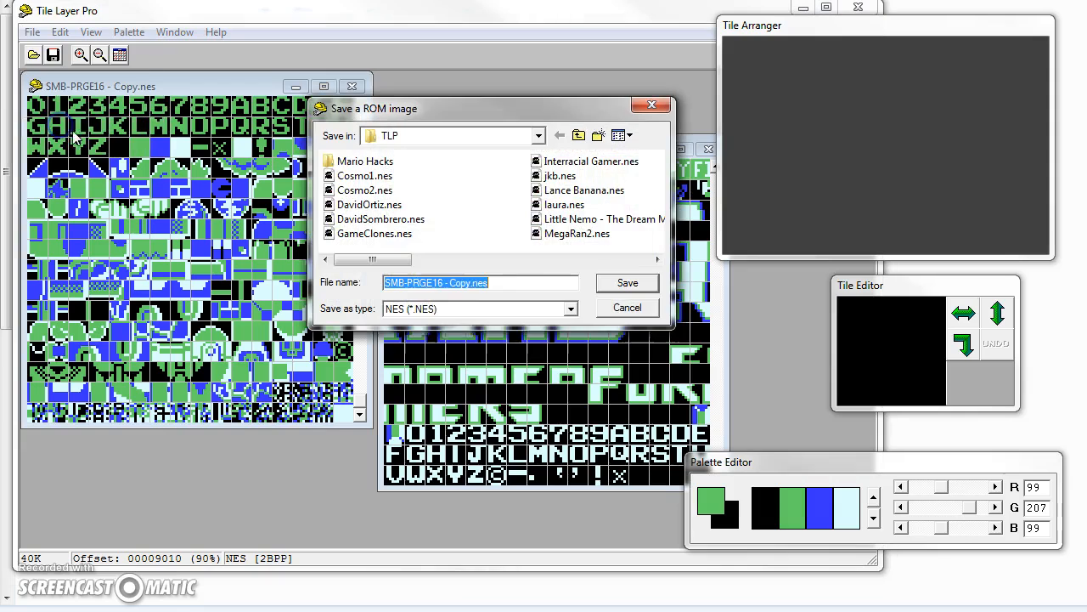
left_click(628, 283)
left_click(544, 300)
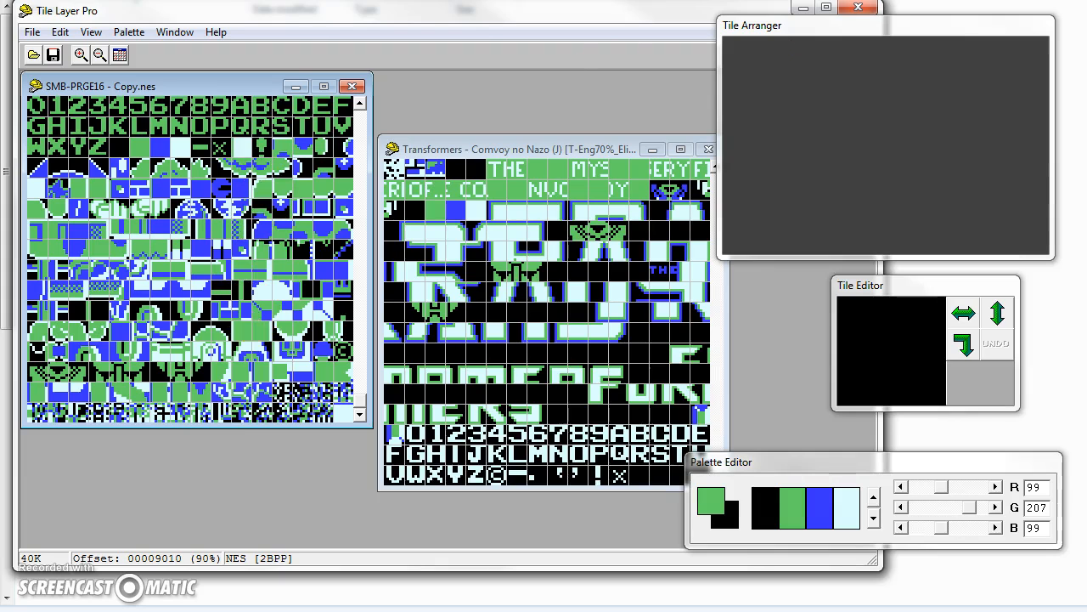
left_click(858, 10)
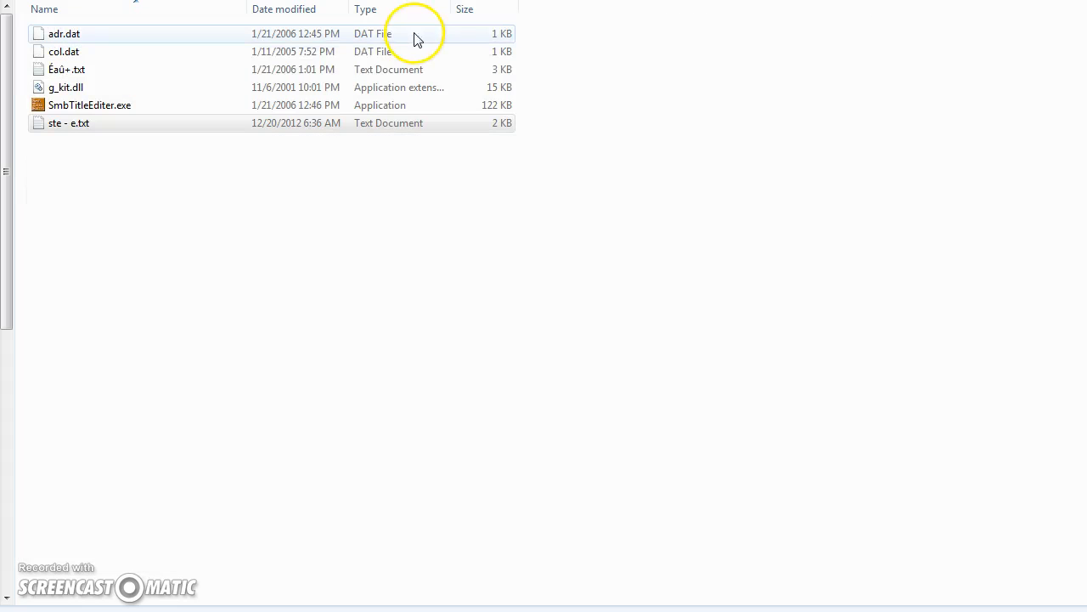
Step: Launch SmbTitleEditer.exe, load SMB-PRGE16 - Copy.nes, and move the editor window fully into view
double_click(80, 104)
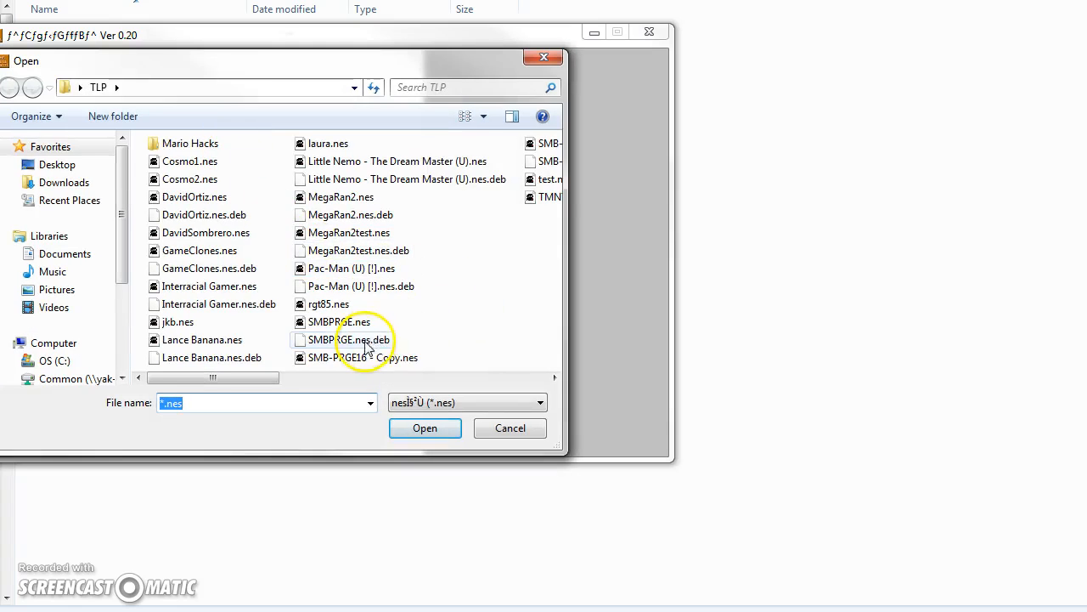
left_click(374, 358)
left_click(422, 428)
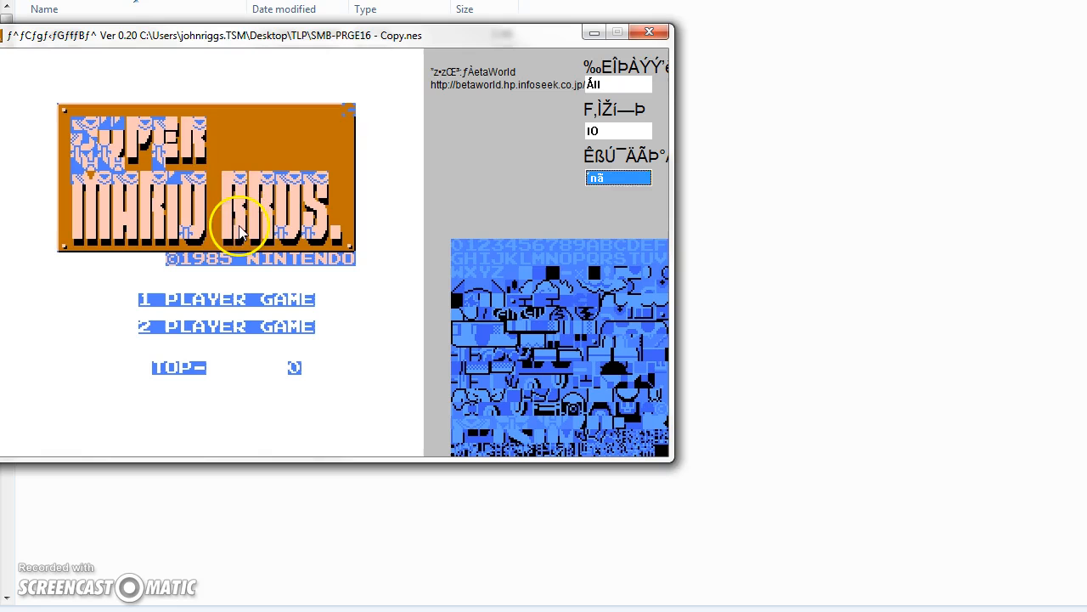
left_click_drag(218, 16, 270, 75)
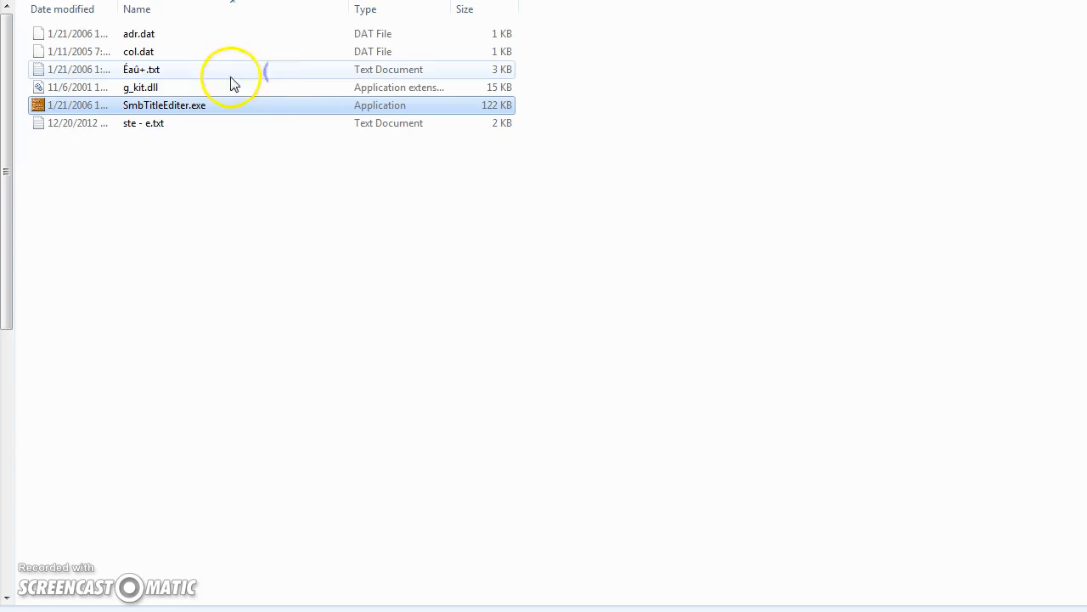
left_click(203, 611)
left_click_drag(260, 35, 373, 73)
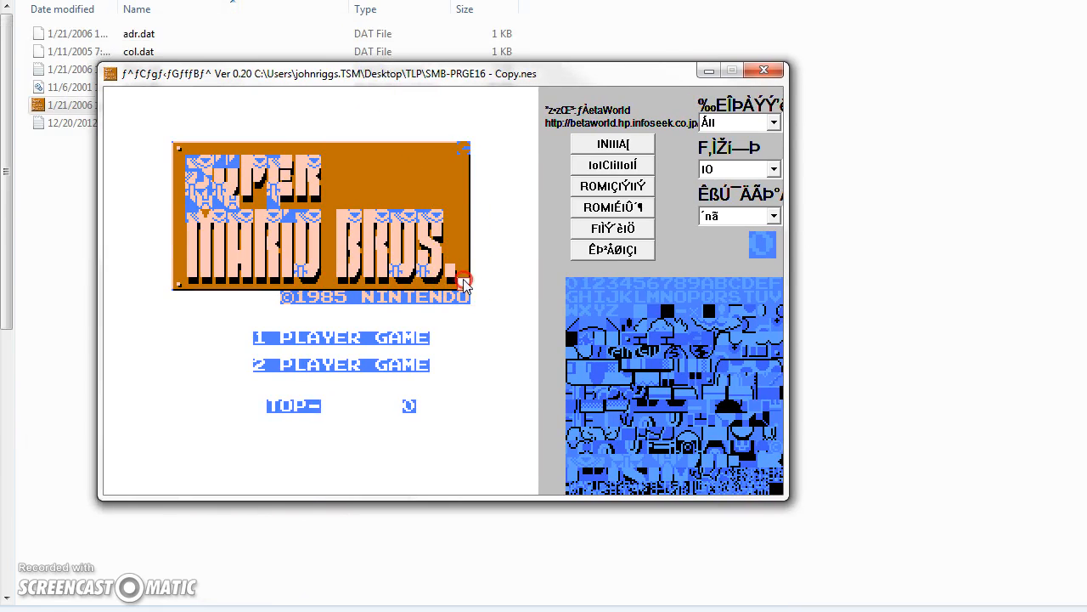
Step: Clear the entire title screen layout of SMB-PRGE16 - Copy.nes
left_click(613, 248)
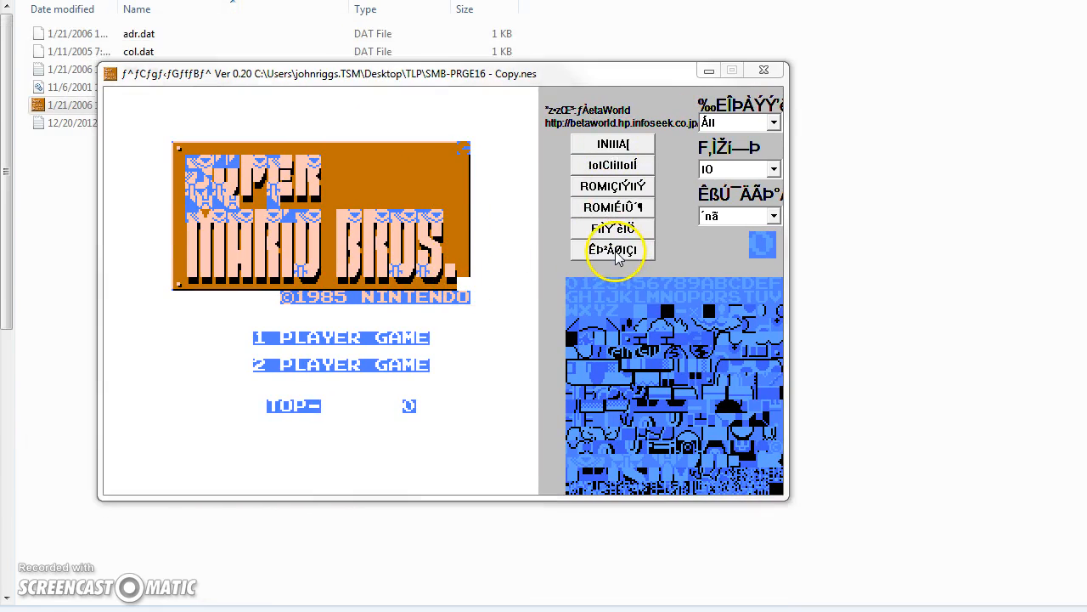
left_click(621, 464)
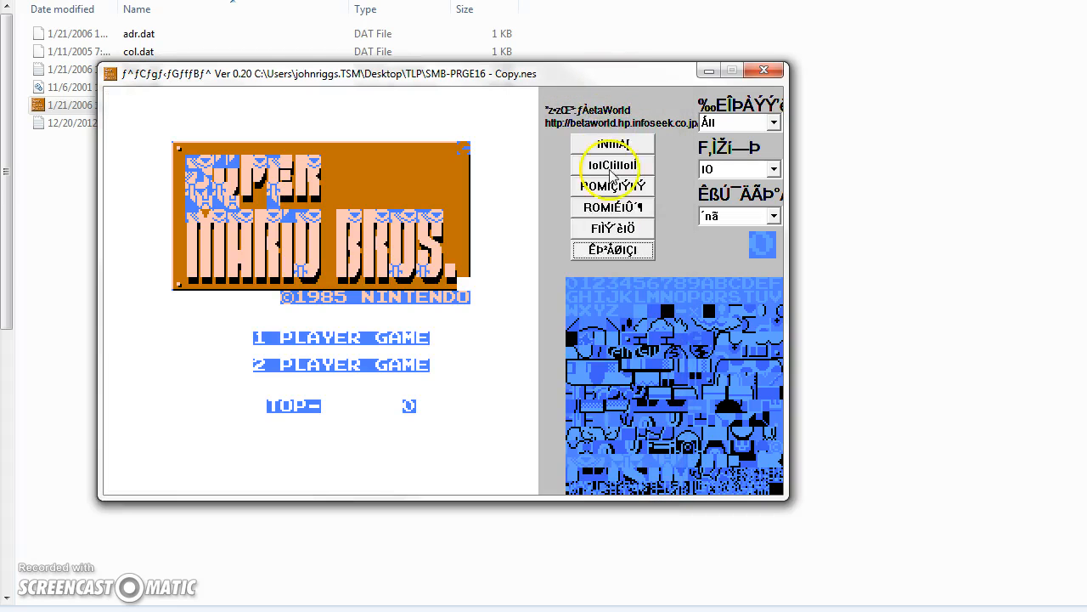
left_click(612, 228)
left_click(612, 229)
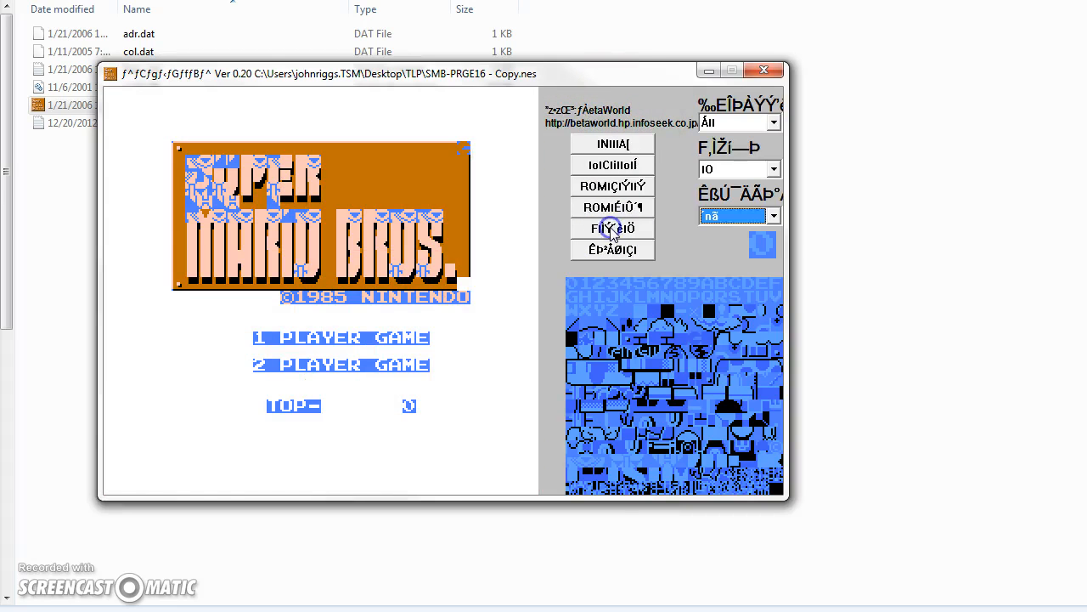
left_click(612, 142)
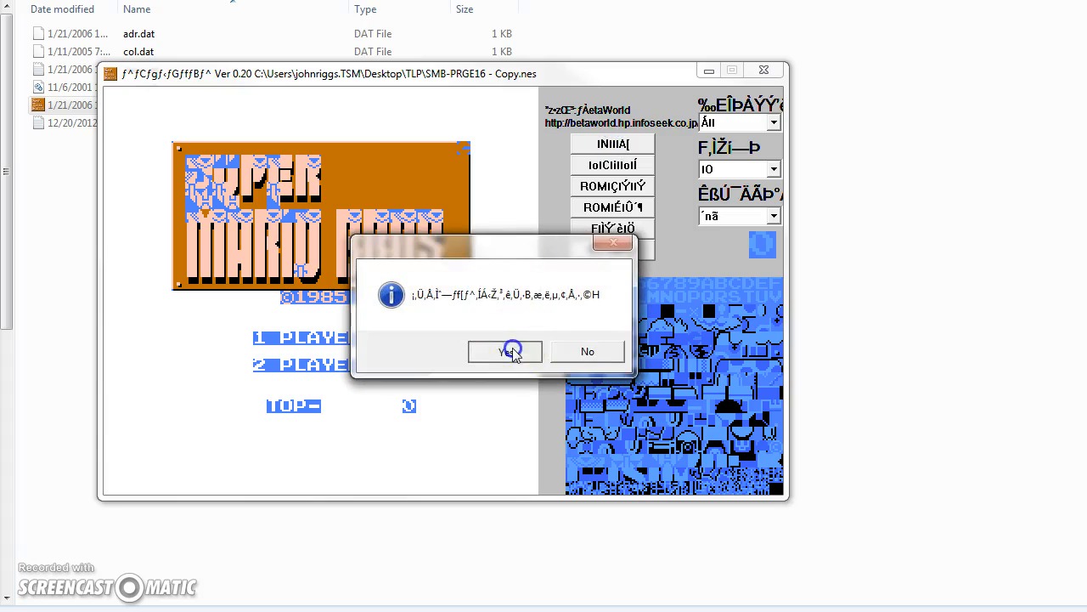
left_click(507, 350)
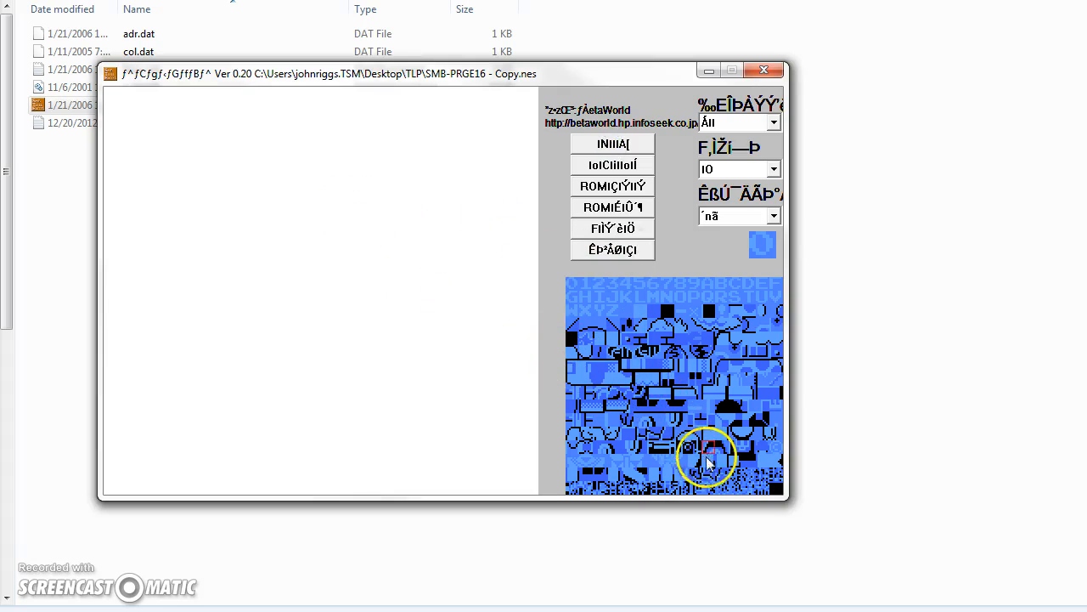
Step: Place the emblem's three top-row tiles side by side in the upper-left area of the blank title screen
left_click(576, 461)
left_click_drag(518, 406, 340, 294)
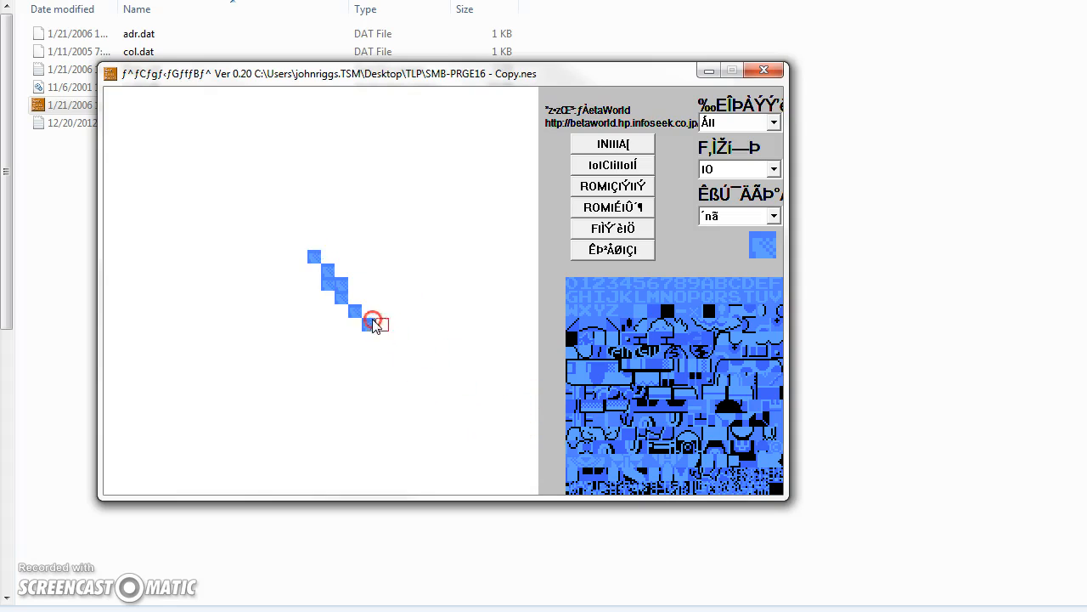
left_click(246, 204)
left_click(561, 430)
left_click(603, 476)
left_click(248, 204)
left_click(256, 201)
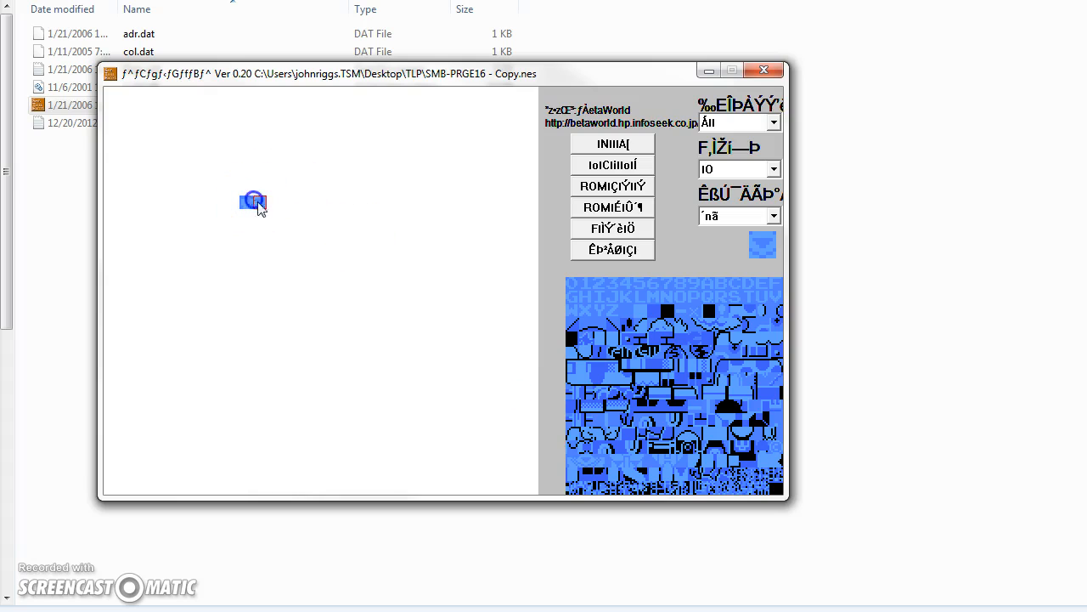
left_click(600, 460)
left_click(273, 202)
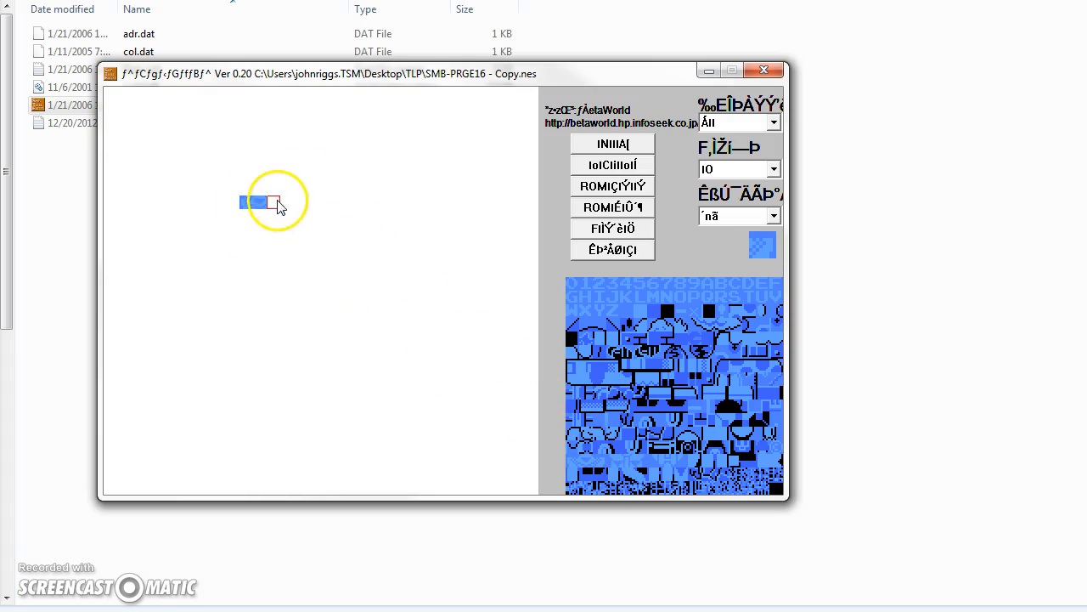
Step: Place the emblem's three middle-row tiles side by side directly beneath its top row
left_click(610, 454)
left_click(247, 218)
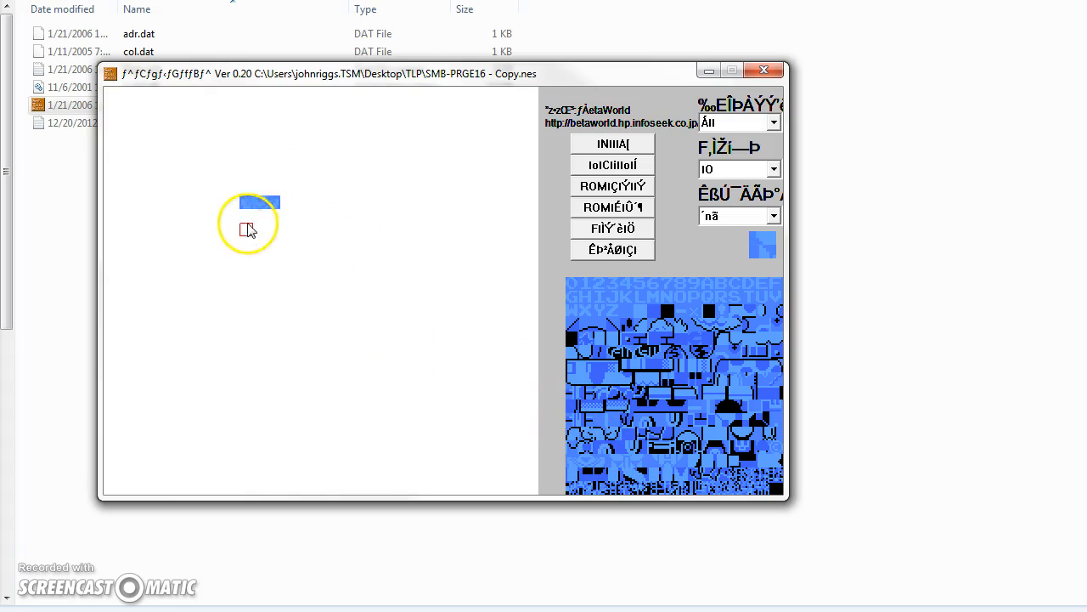
left_click(619, 455)
left_click(263, 219)
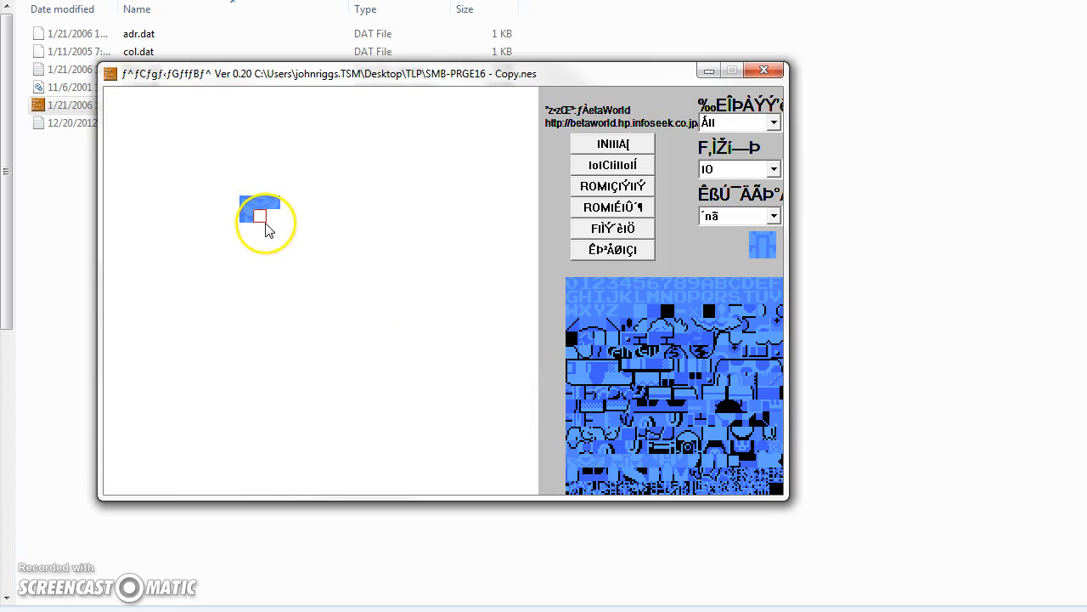
left_click(641, 444)
left_click(286, 231)
left_click(271, 217)
Step: Complete the emblem by placing its three bottom-row tiles side by side directly beneath the middle row
left_click(661, 457)
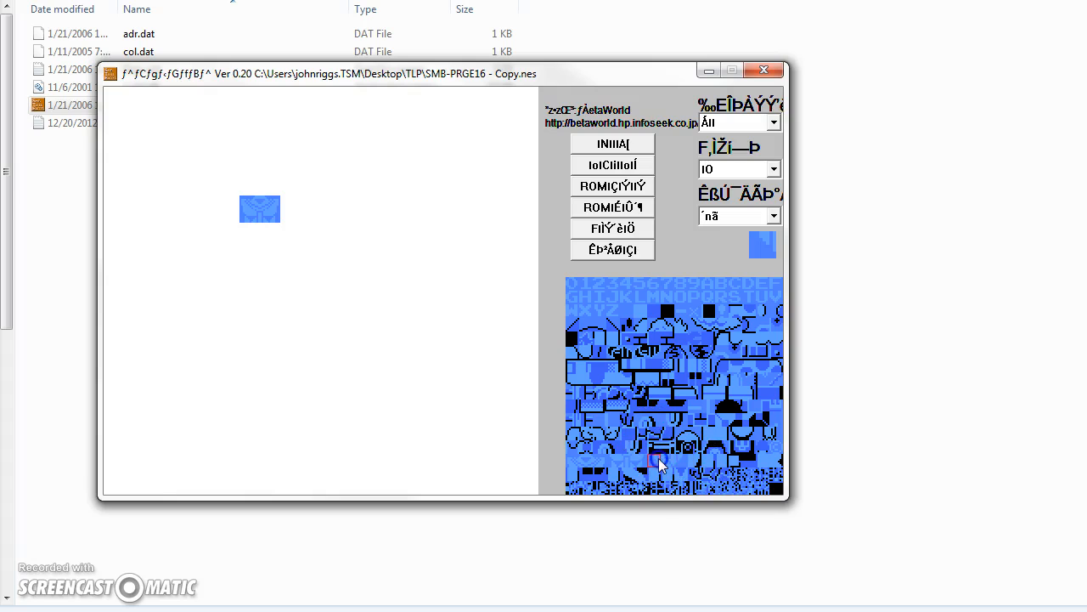
left_click(248, 231)
left_click(661, 453)
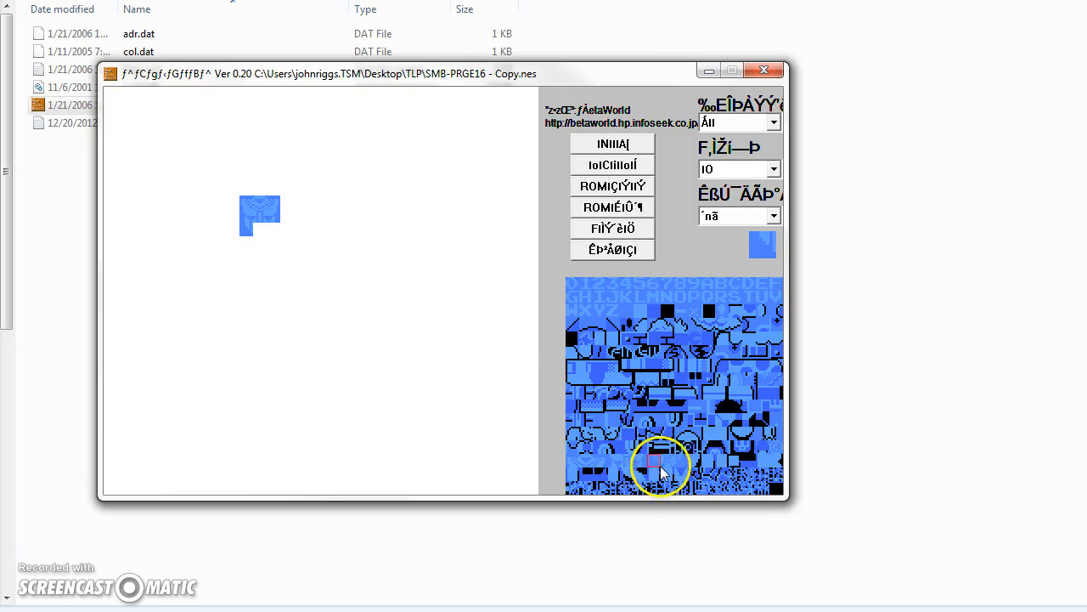
left_click(260, 232)
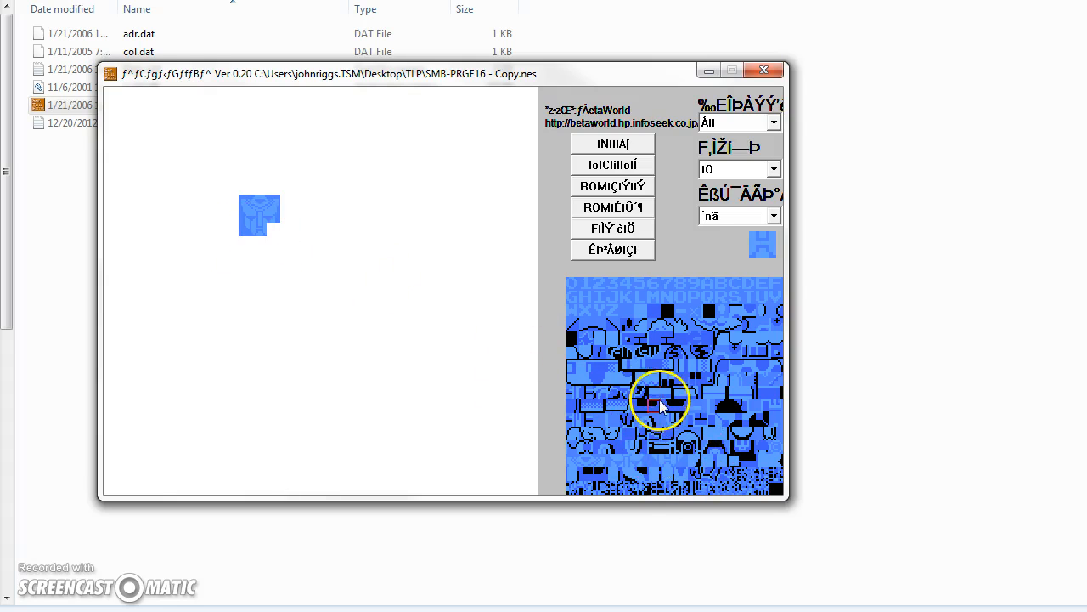
left_click(678, 467)
left_click(273, 241)
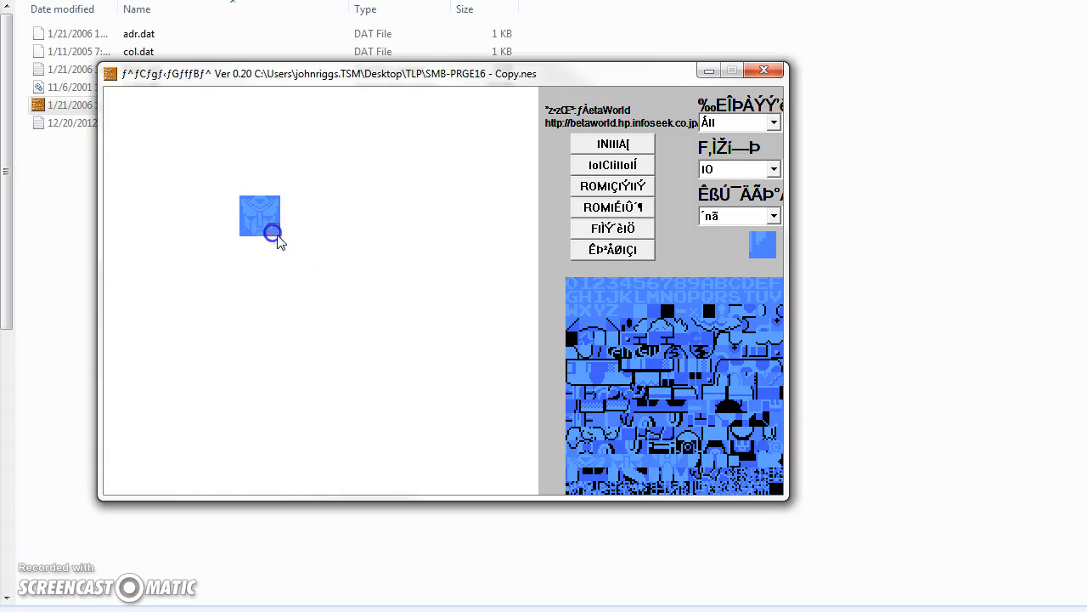
Step: Generate the title data from the emblem layout, apply it, and save it into SMB-PRGE16 - Copy.nes
left_click(619, 167)
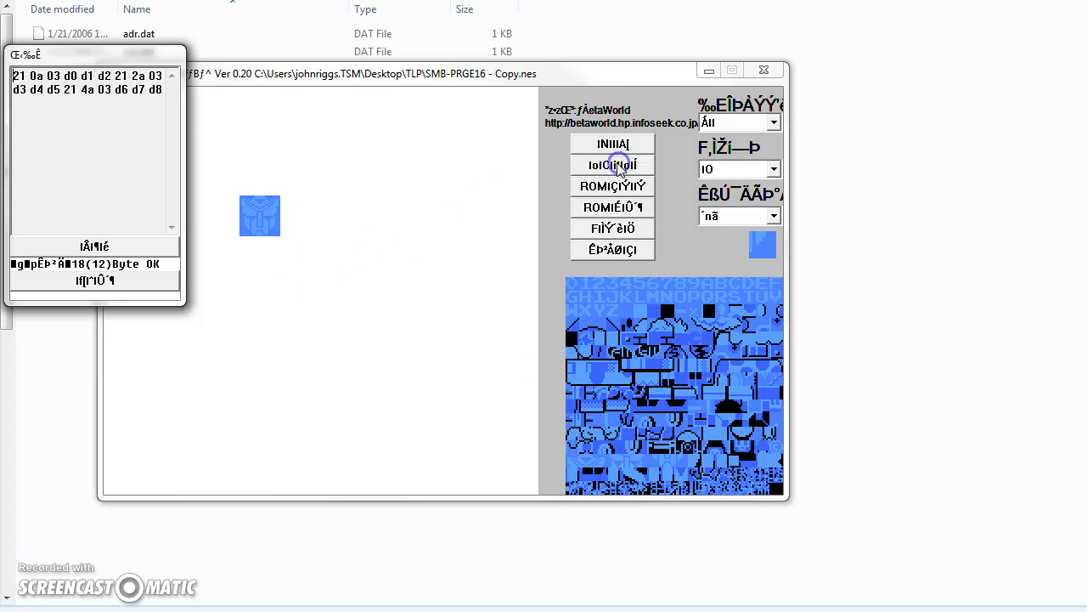
left_click(111, 251)
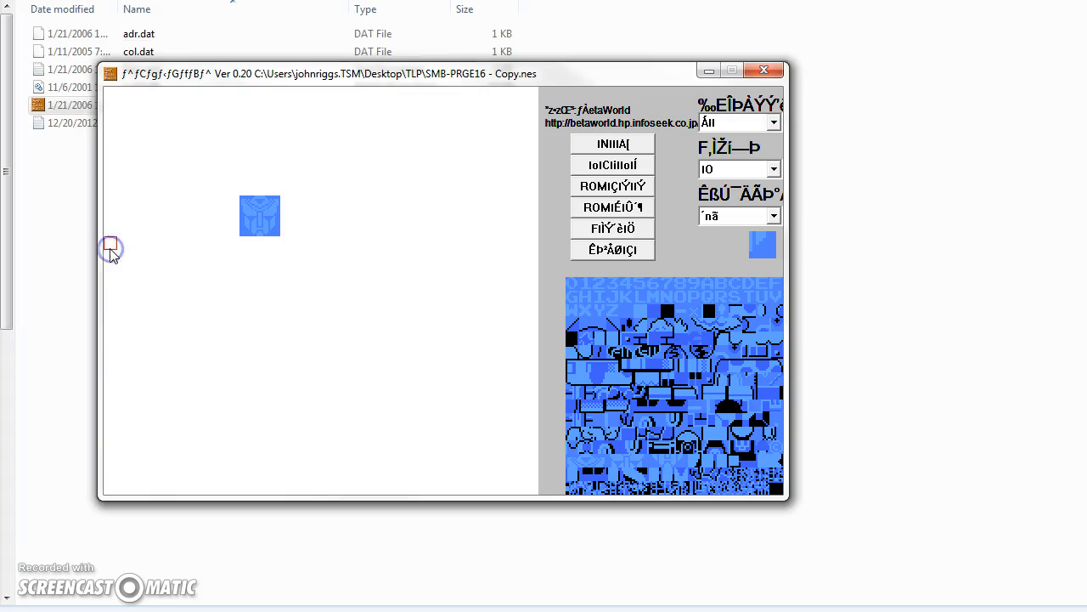
left_click(581, 208)
left_click(467, 352)
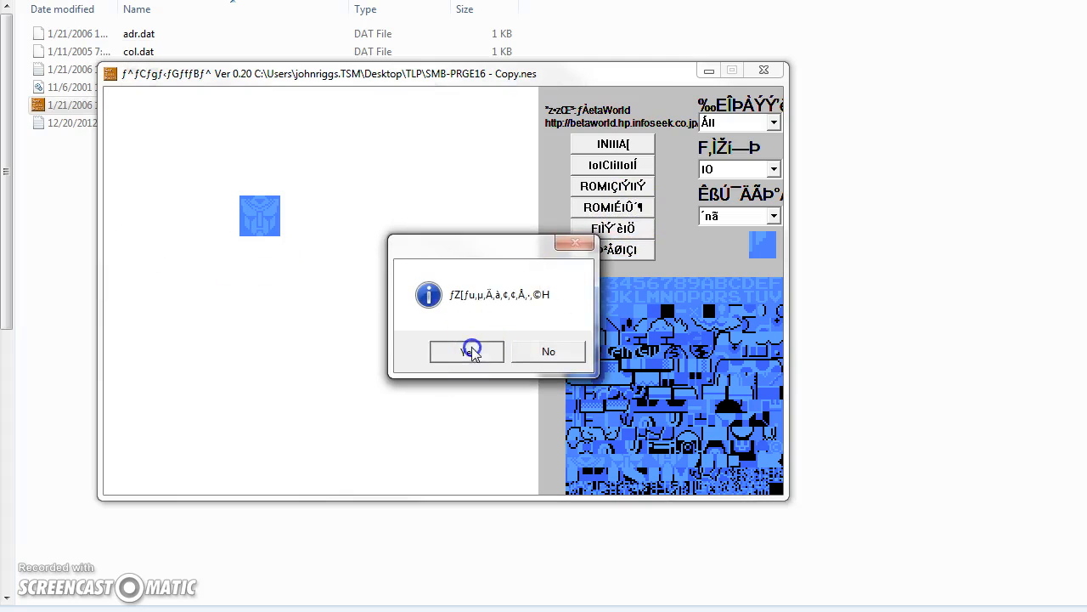
left_click(530, 352)
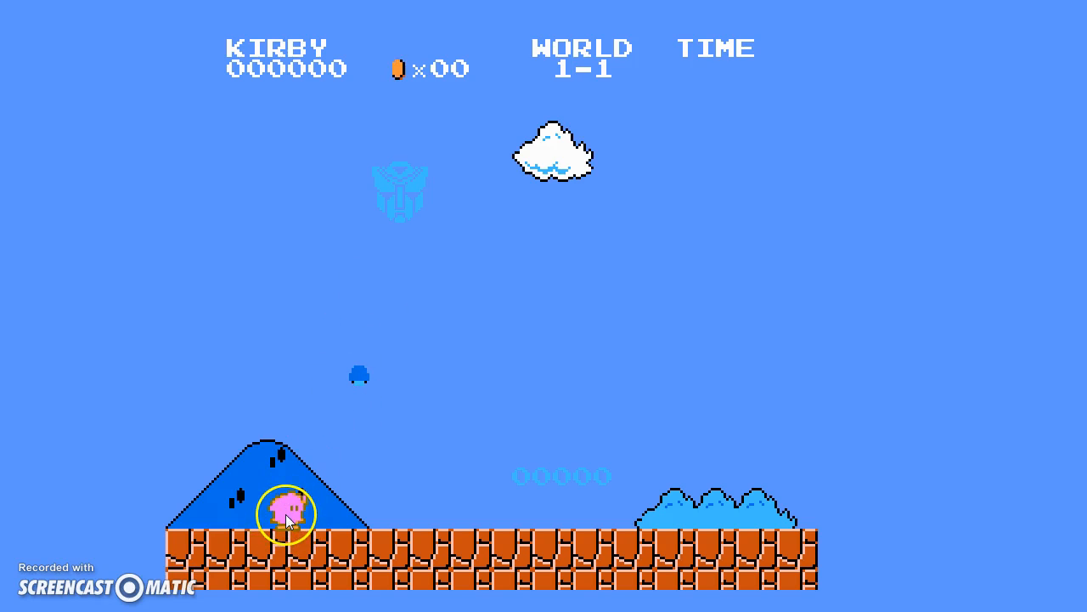
Step: Test-play world 1-1 of the modified game past the emblem, blocks and first pipes, and switch back to the title editor
key("Right")
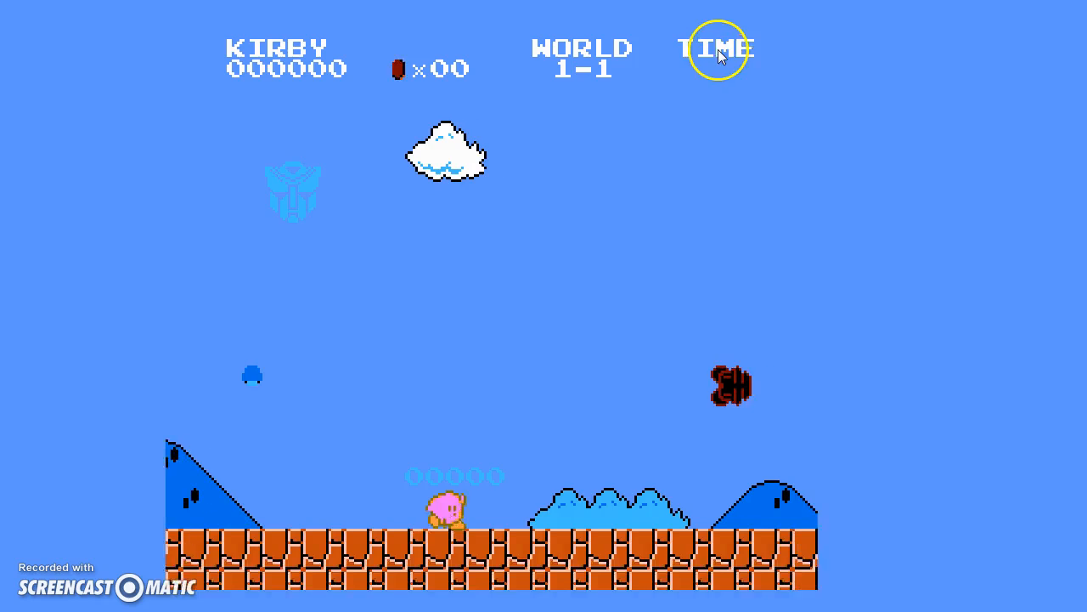
key("Up")
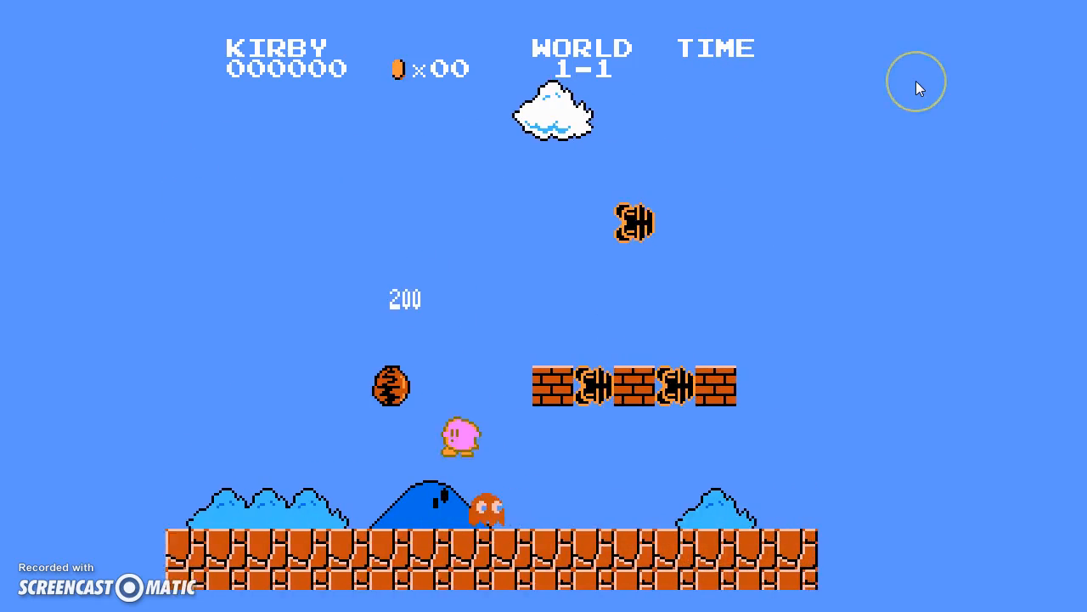
key("Right")
key("Up")
key("Left")
key("Left")
key("x")
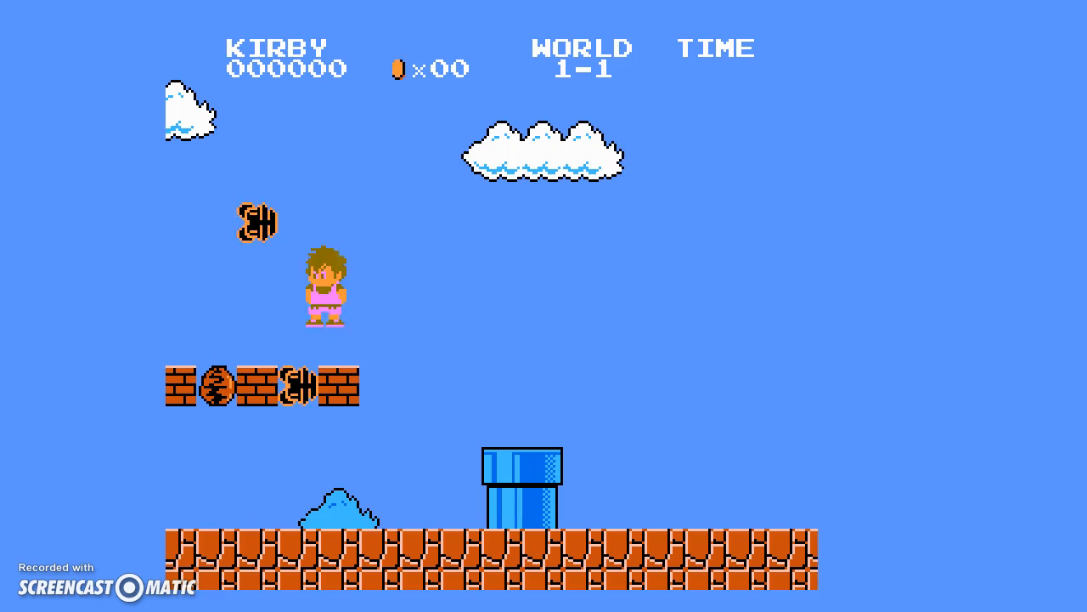
key("Right")
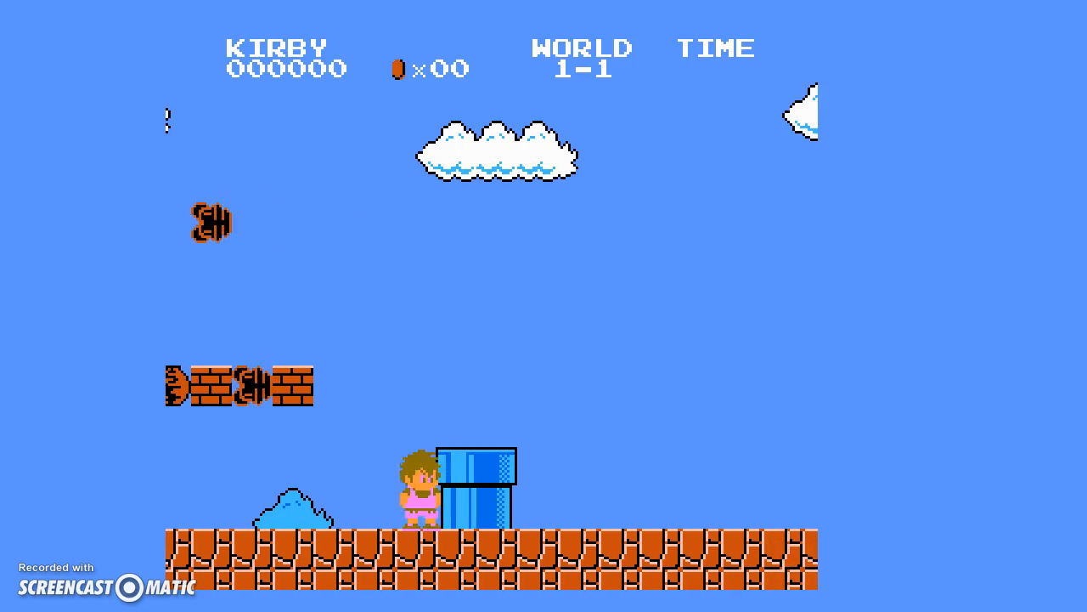
key("x")
key("Right")
key("Right")
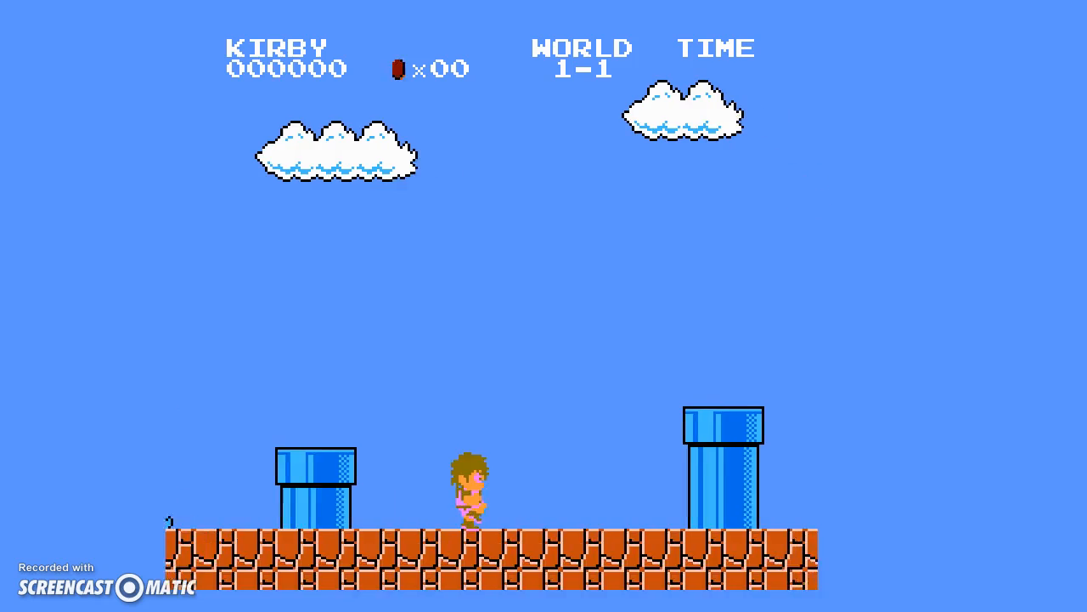
key("x")
key("Right")
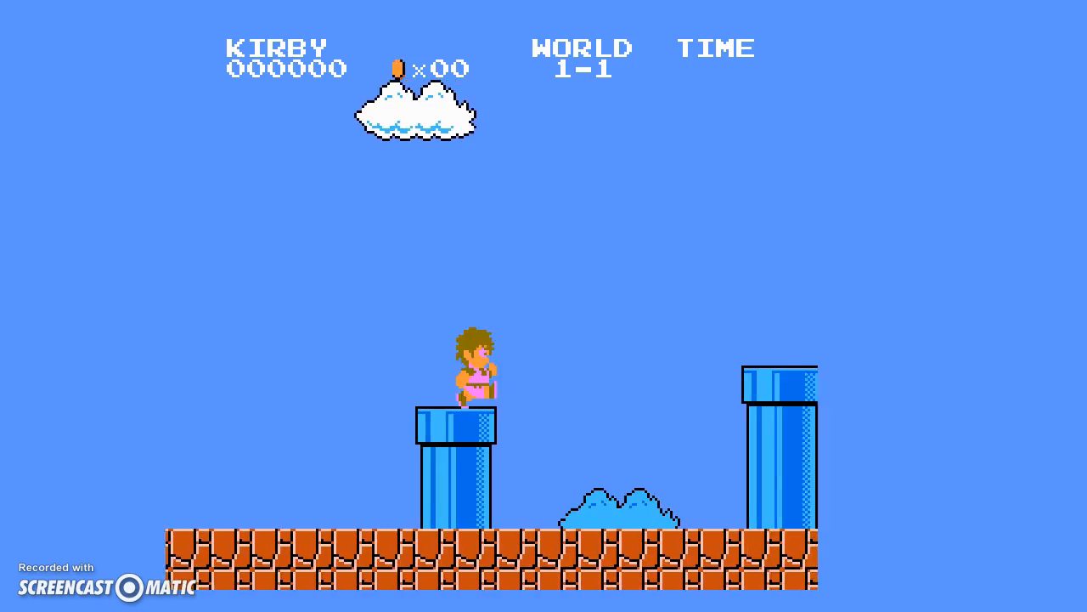
key("alt+Tab")
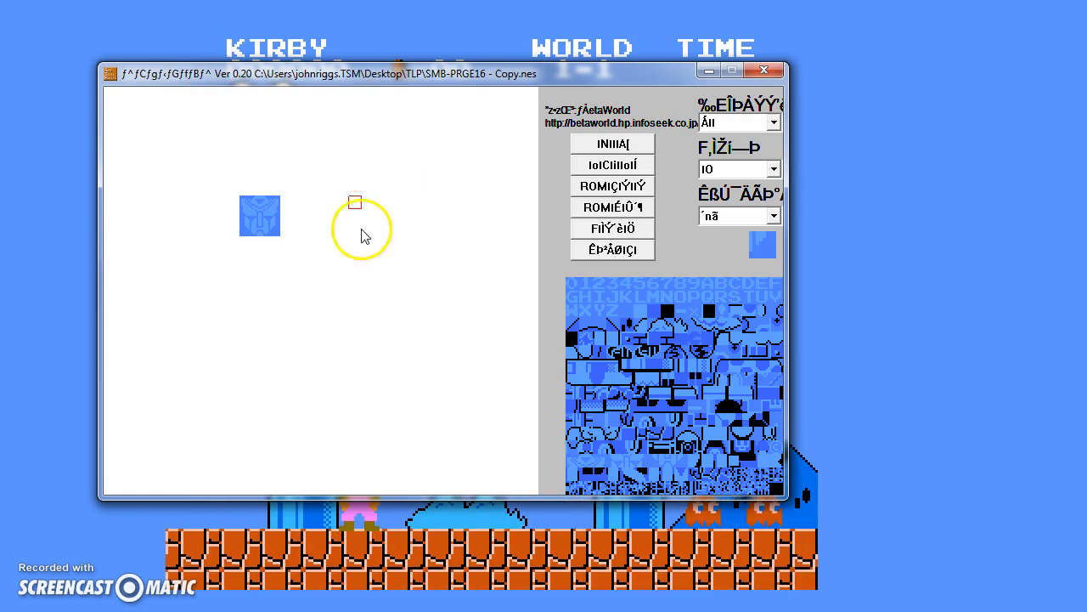